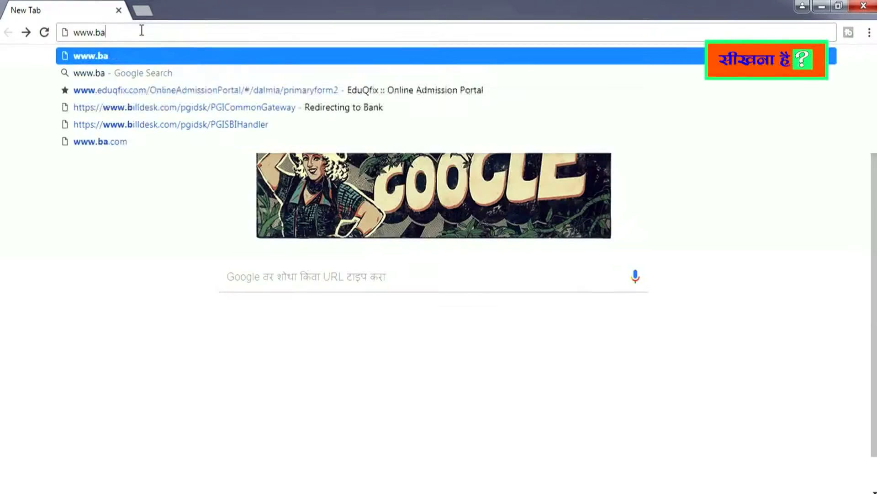
{"action": "type", "text": "rti.maharashtra.go"}
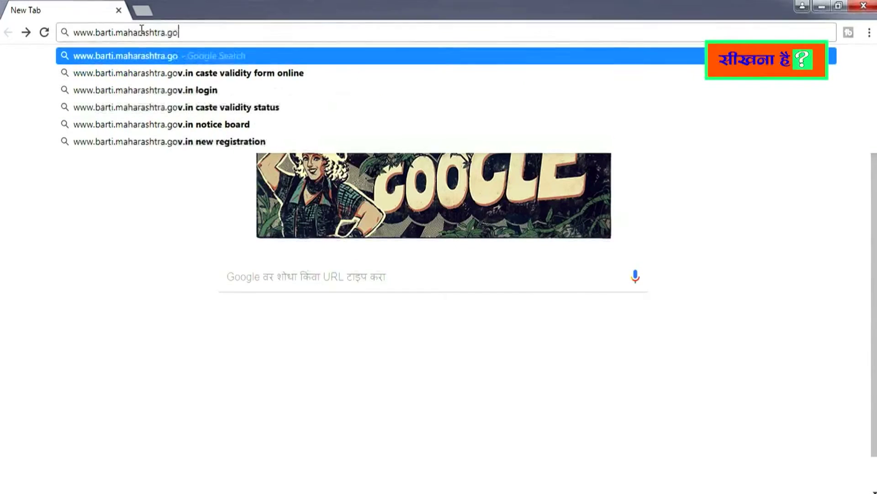
{"action": "type", "text": "v.in"}
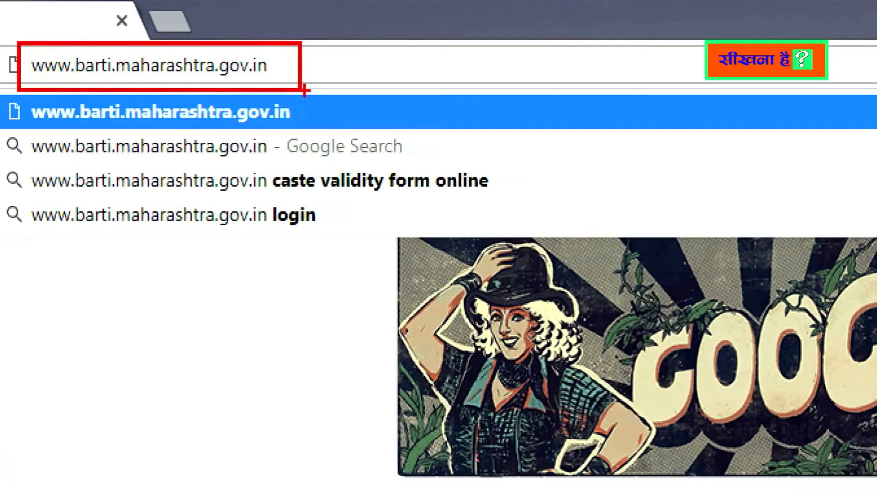
{"action": "key", "text": "Return"}
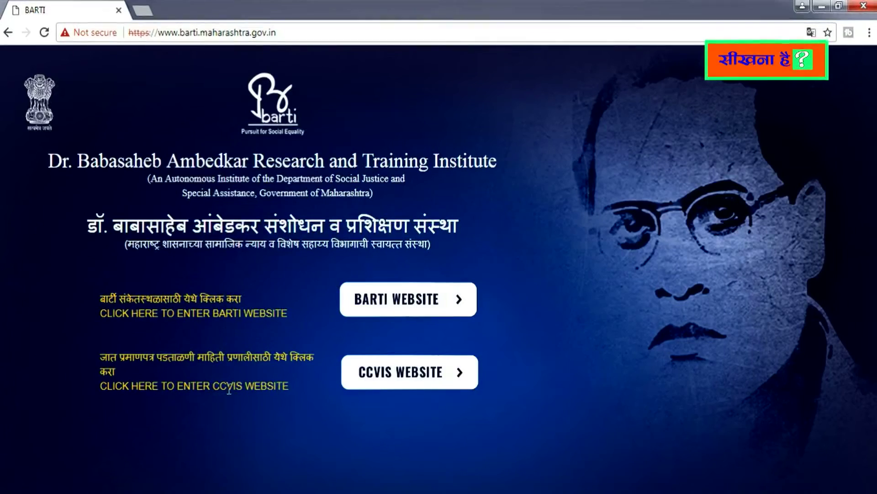
Open the CCVIS website from BARTI, switch it to English, and go to Login
{"action": "left_click", "coordinate": [393, 377]}
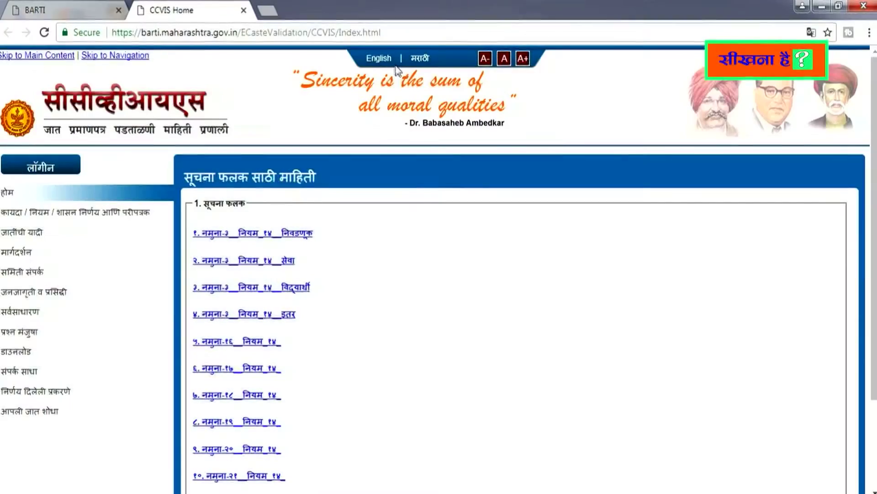
{"action": "mouse_move", "coordinate": [313, 44]}
{"action": "left_mouse_down"}
{"action": "mouse_move", "coordinate": [389, 66]}
{"action": "mouse_move", "coordinate": [510, 80]}
{"action": "left_mouse_up"}
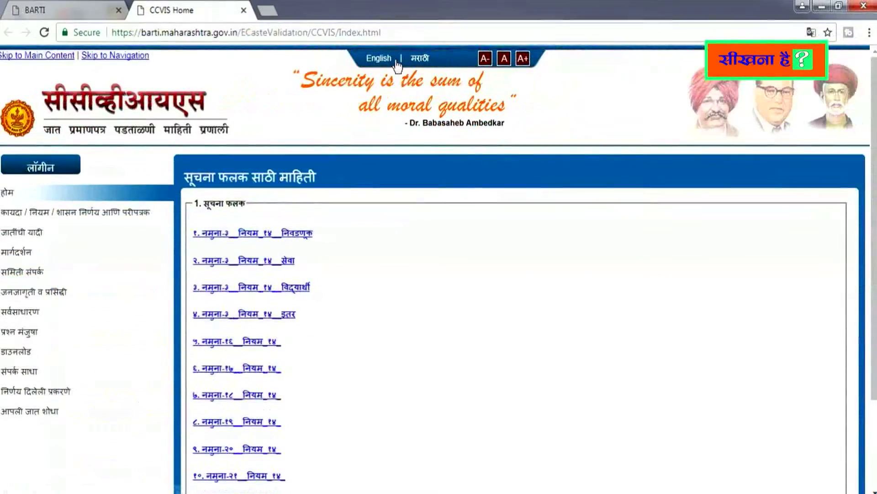
{"action": "left_click", "coordinate": [385, 60]}
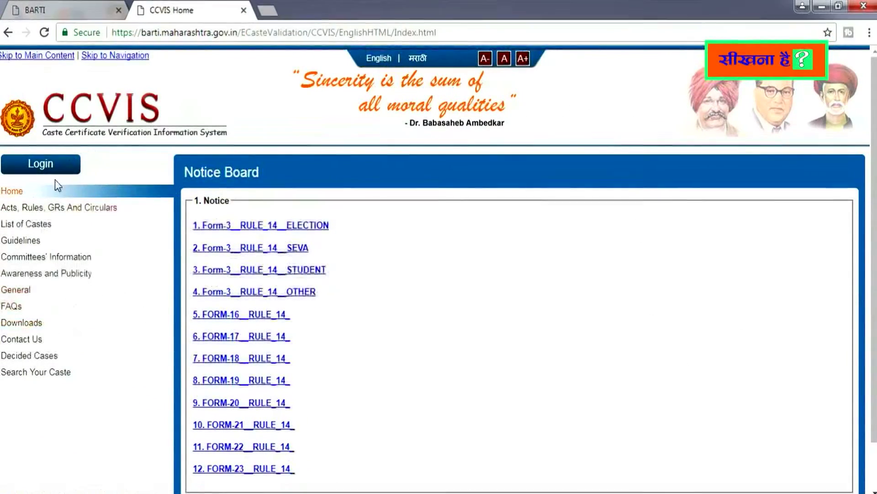
{"action": "left_click", "coordinate": [40, 167]}
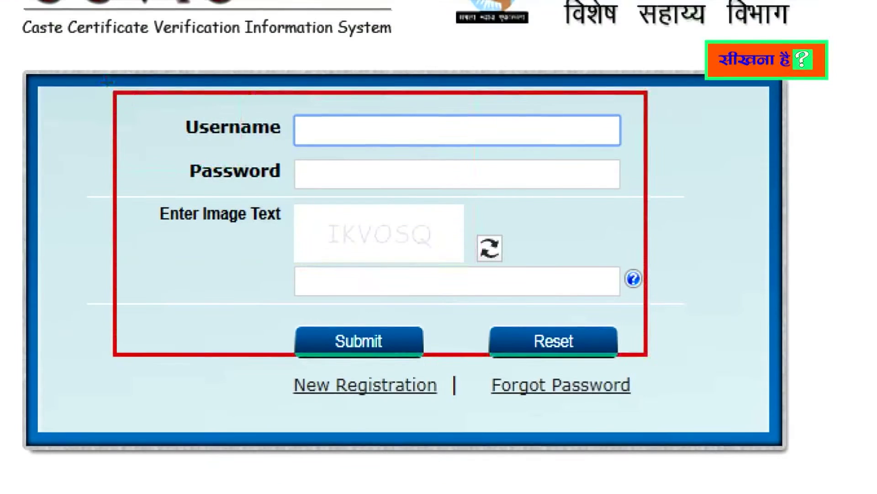
Choose New Registration below Submit to reach the User Registration form
{"action": "left_click_drag", "start_coordinate": [647, 355], "coordinate": [741, 427]}
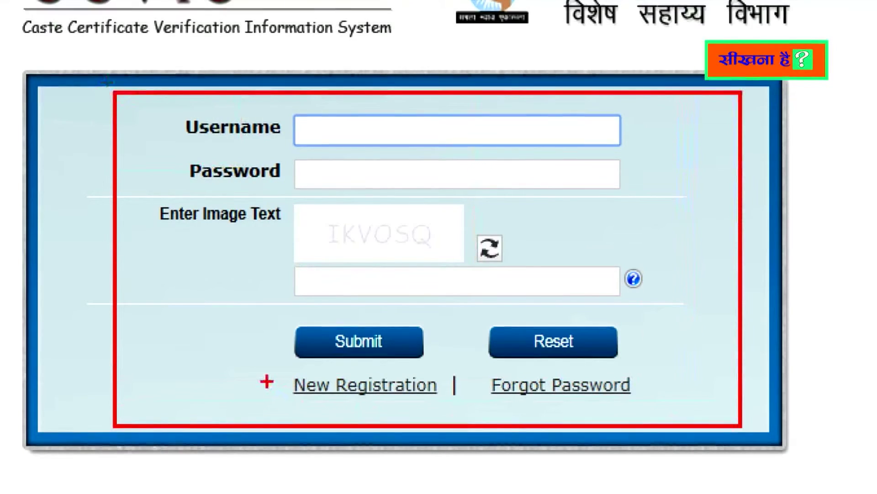
{"action": "mouse_move", "coordinate": [270, 375]}
{"action": "left_mouse_down"}
{"action": "mouse_move", "coordinate": [362, 405]}
{"action": "mouse_move", "coordinate": [455, 406]}
{"action": "left_mouse_up"}
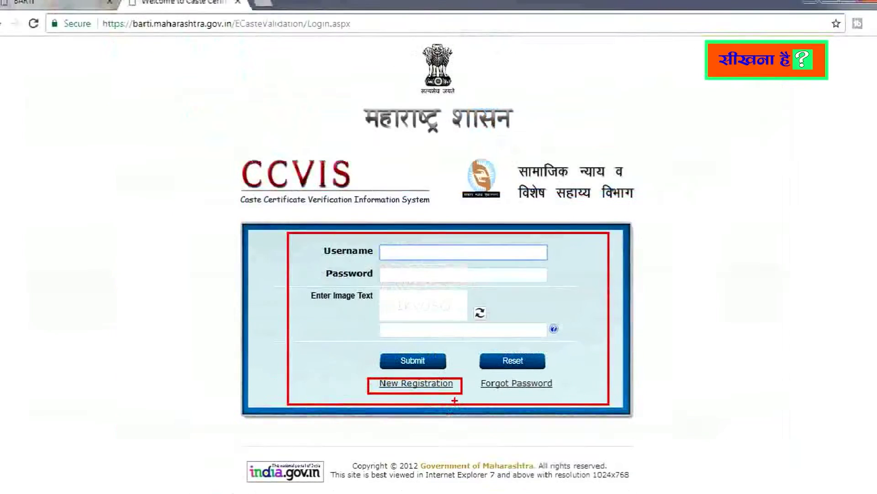
{"action": "left_click", "coordinate": [373, 385]}
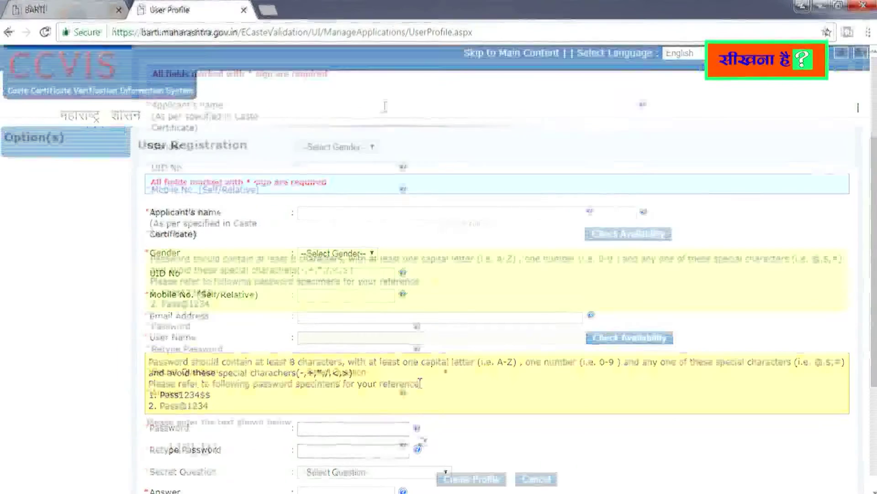
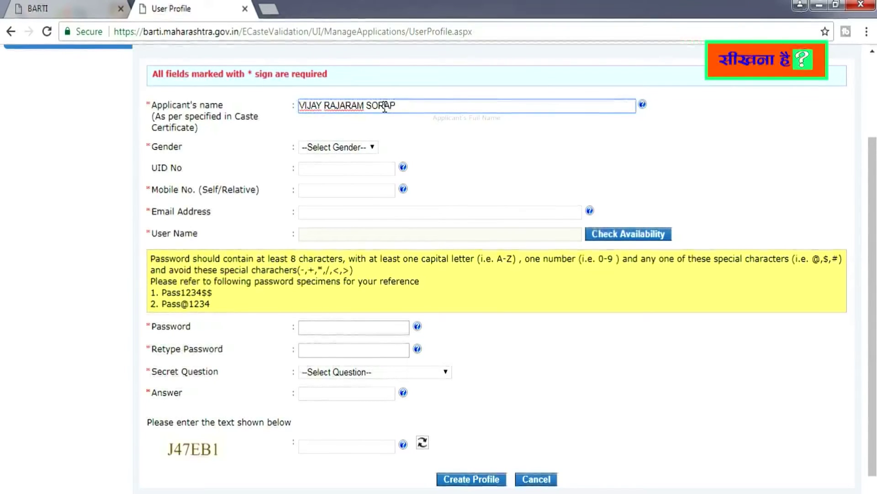
Enter the applicant's full name, gender Male, mobile number and e-mail, then confirm username availability
{"action": "left_click", "coordinate": [361, 146]}
{"action": "left_click", "coordinate": [357, 170]}
{"action": "left_click", "coordinate": [370, 171]}
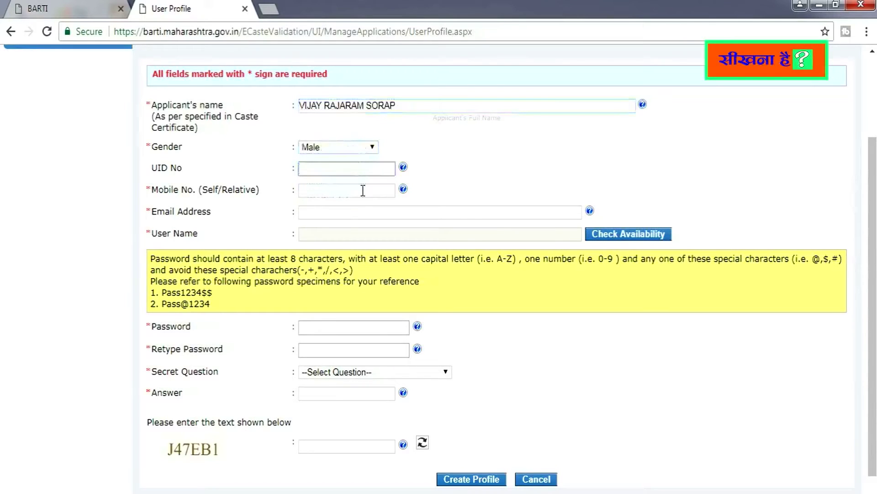
{"action": "left_click", "coordinate": [362, 191]}
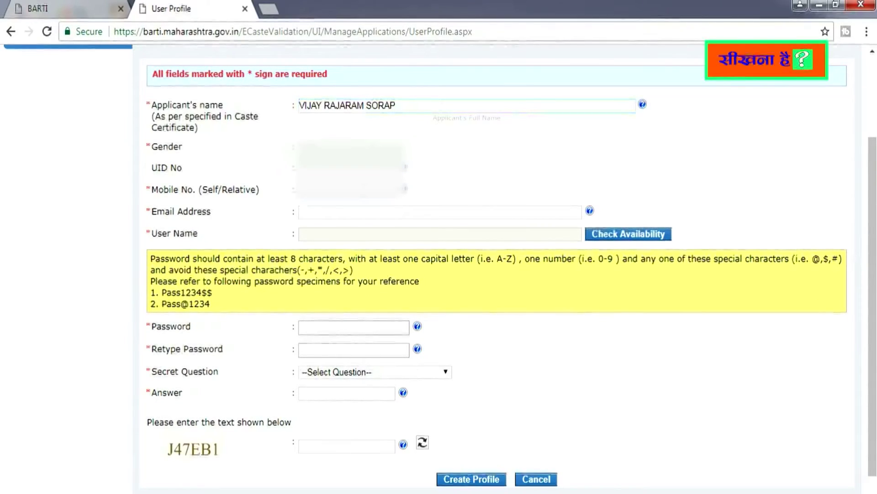
{"action": "left_click", "coordinate": [358, 212]}
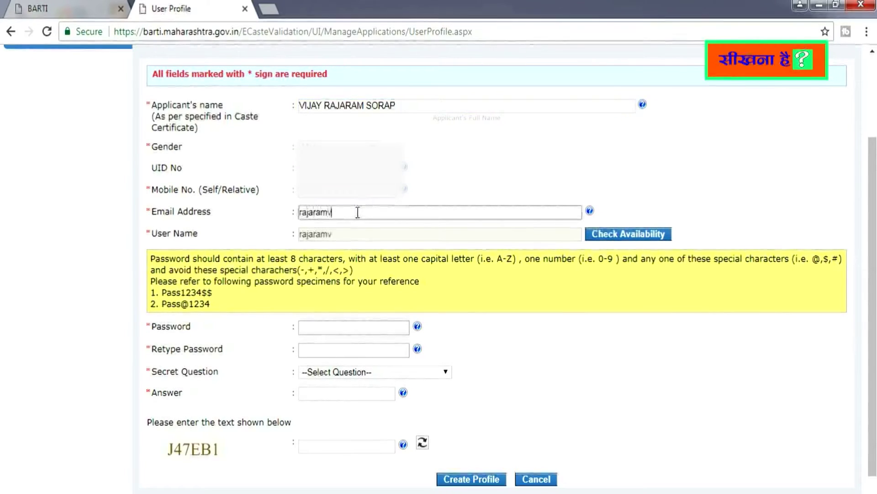
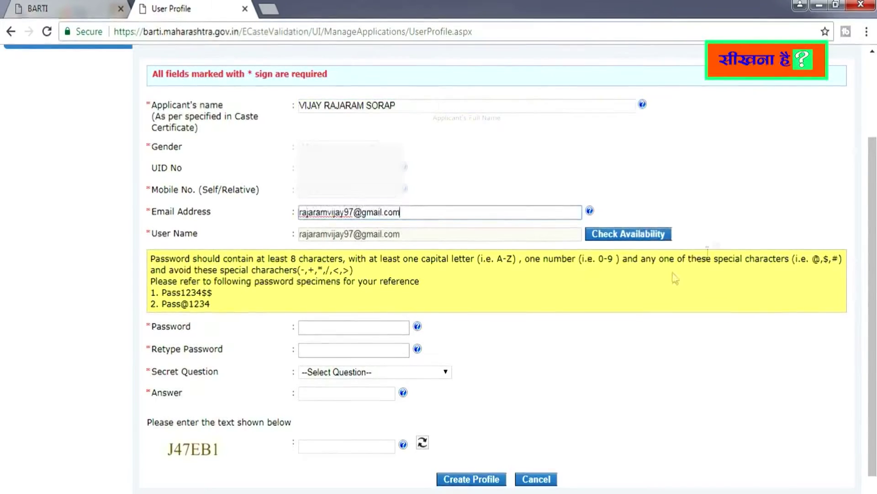
{"action": "left_click", "coordinate": [627, 238]}
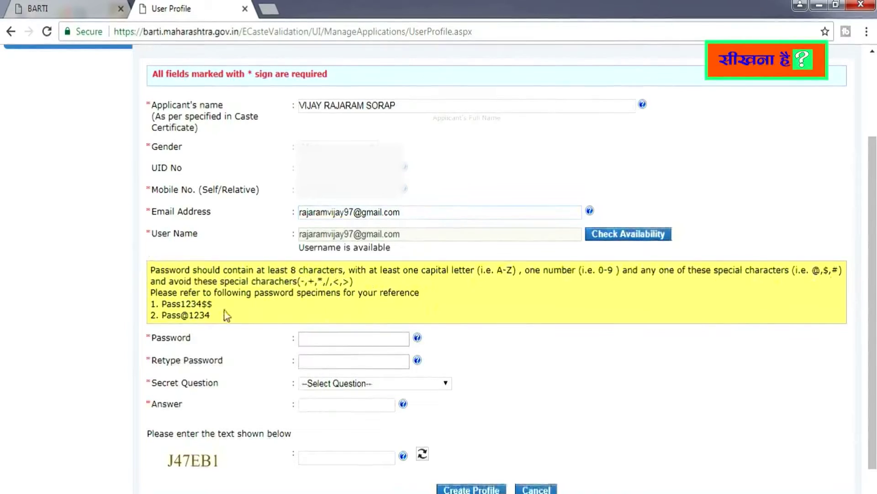
Set the account password and retype it to confirm
{"action": "left_click", "coordinate": [348, 338]}
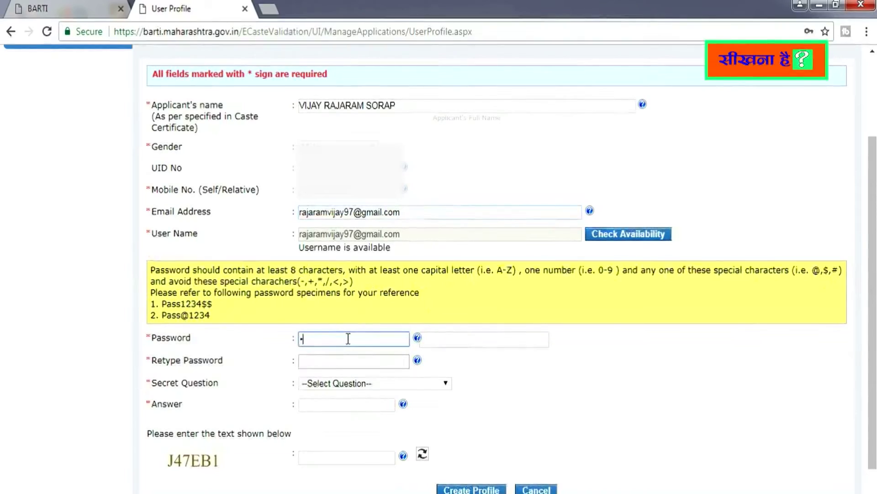
{"action": "type", "text": "••••"}
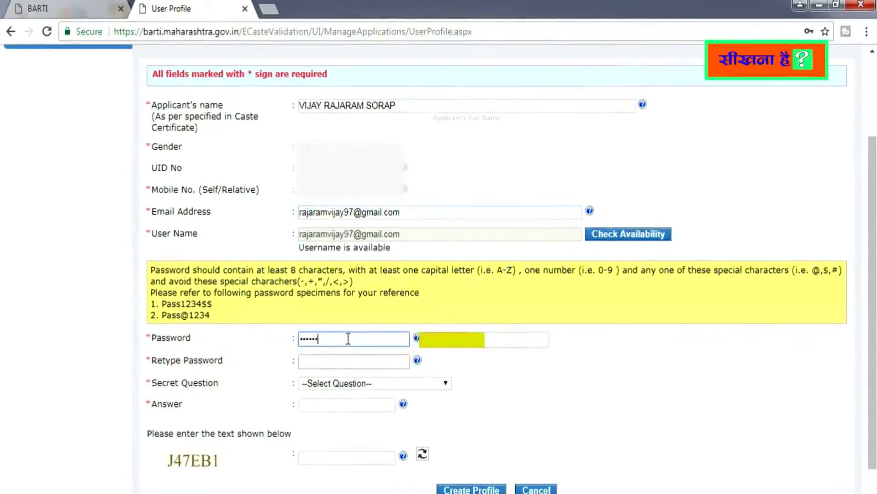
{"action": "type", "text": "••••"}
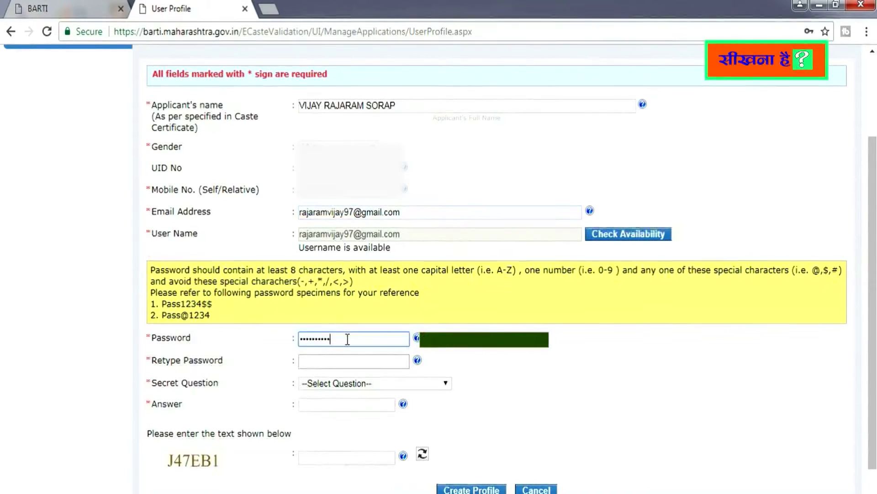
{"action": "left_click", "coordinate": [340, 360]}
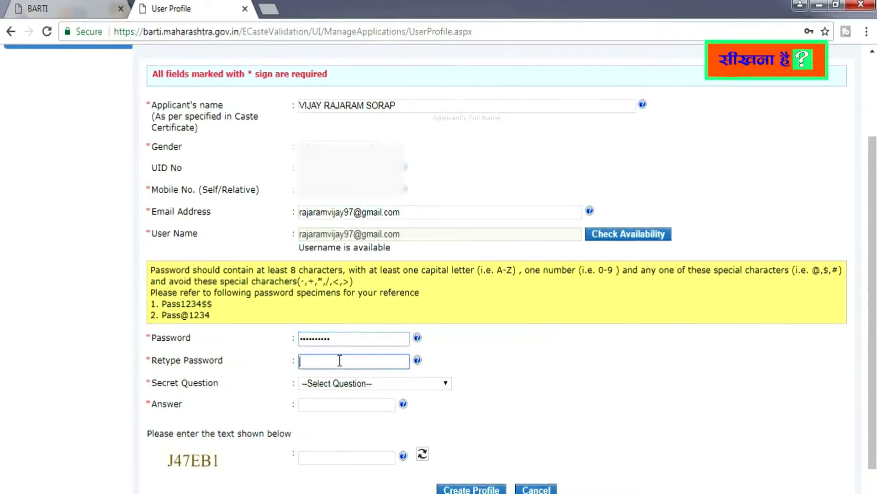
{"action": "type", "text": "•••••"}
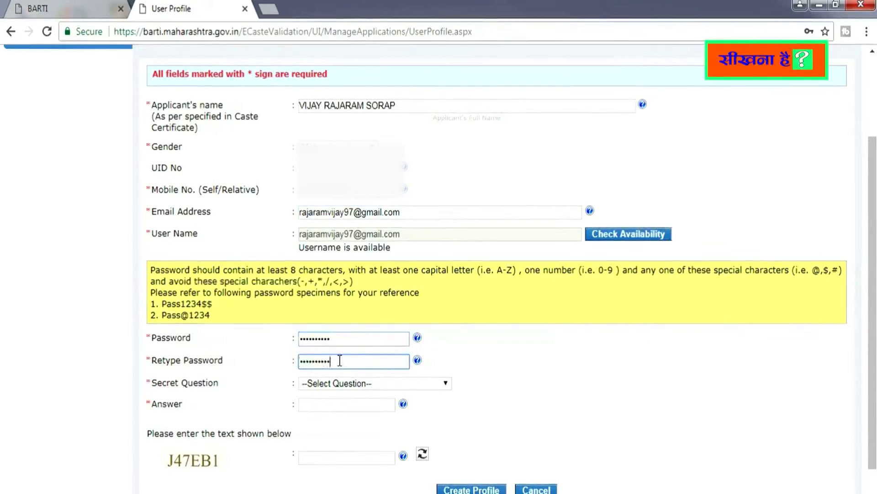
Pick the father's middle name secret question, give its answer, fill the captcha, and create the profile
{"action": "left_click", "coordinate": [374, 383]}
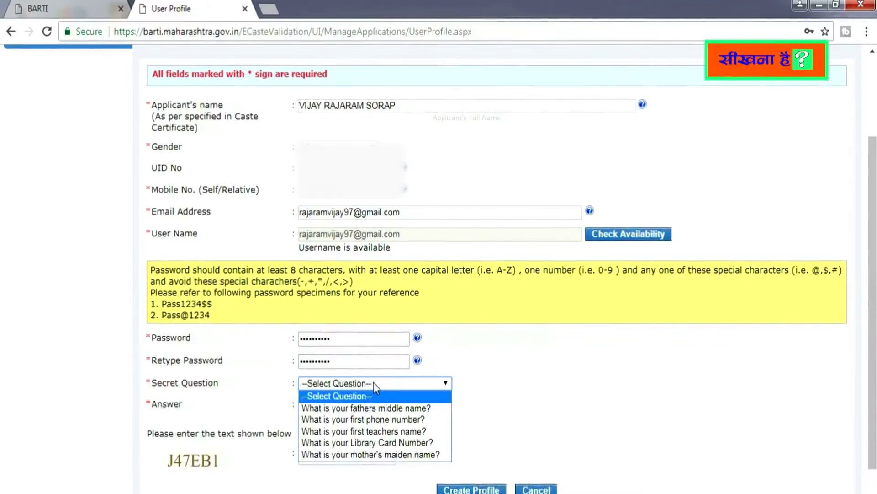
{"action": "left_click", "coordinate": [367, 407]}
{"action": "left_click", "coordinate": [359, 406]}
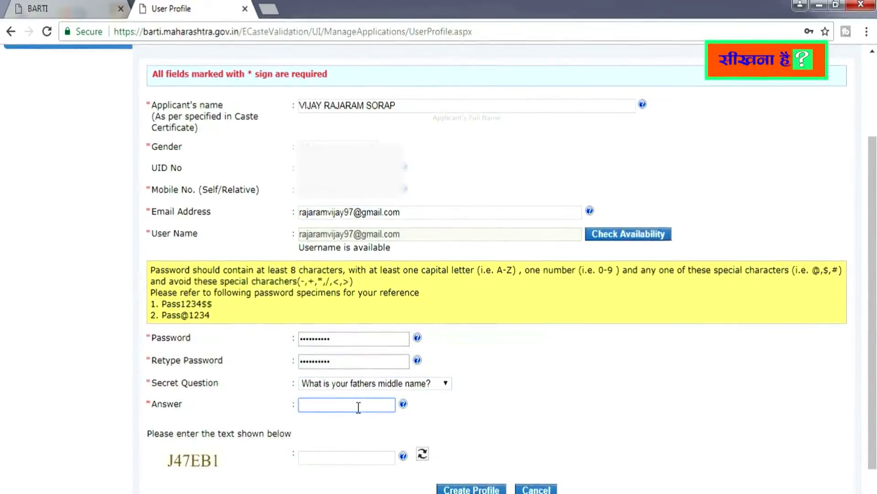
{"action": "type", "text": "LAXMAN"}
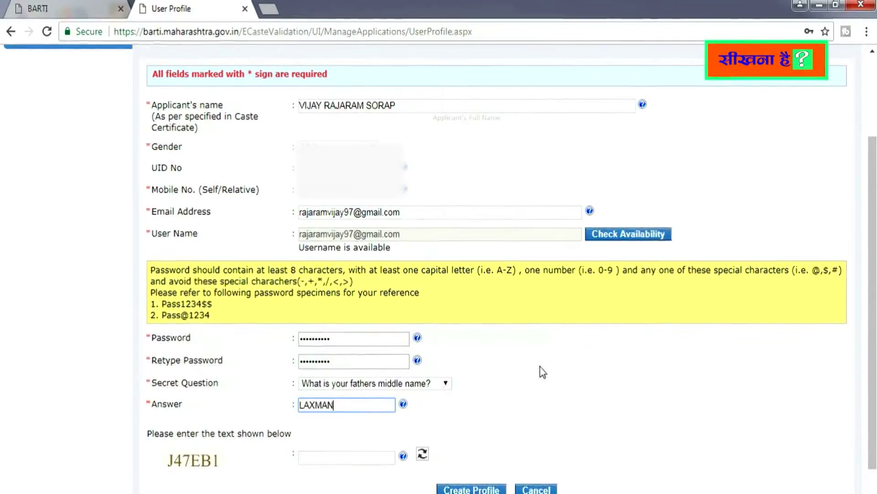
{"action": "scroll", "coordinate": [542, 371], "scroll_direction": "down", "scroll_amount": 1}
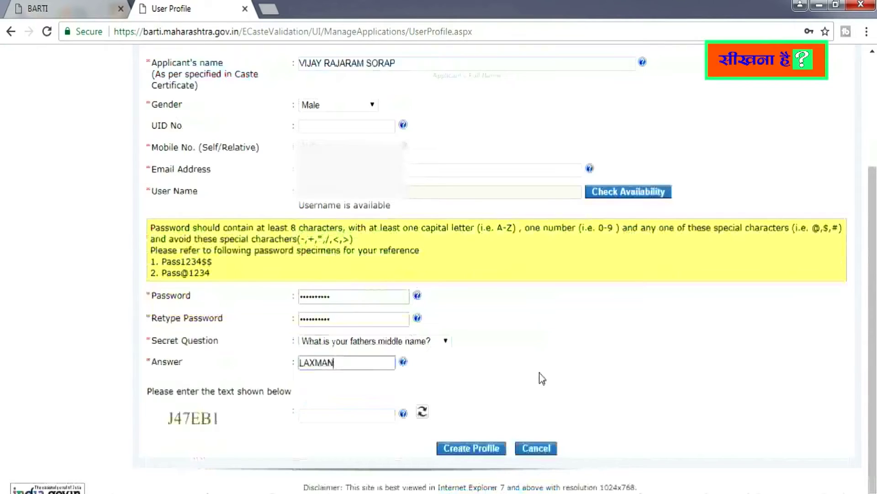
{"action": "left_click", "coordinate": [341, 416]}
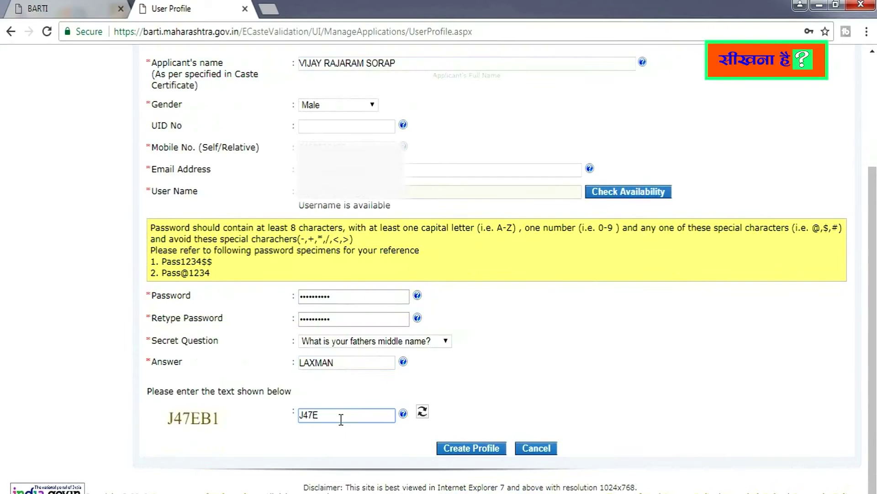
{"action": "left_click", "coordinate": [468, 448]}
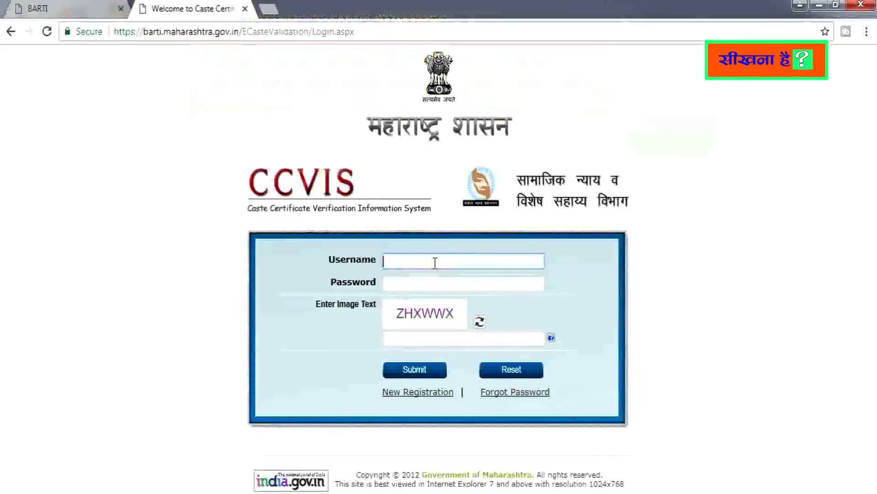
Log in with the registered e-mail username, the account password and the image verification text
{"action": "left_click", "coordinate": [410, 286]}
{"action": "type", "text": "••••••••"}
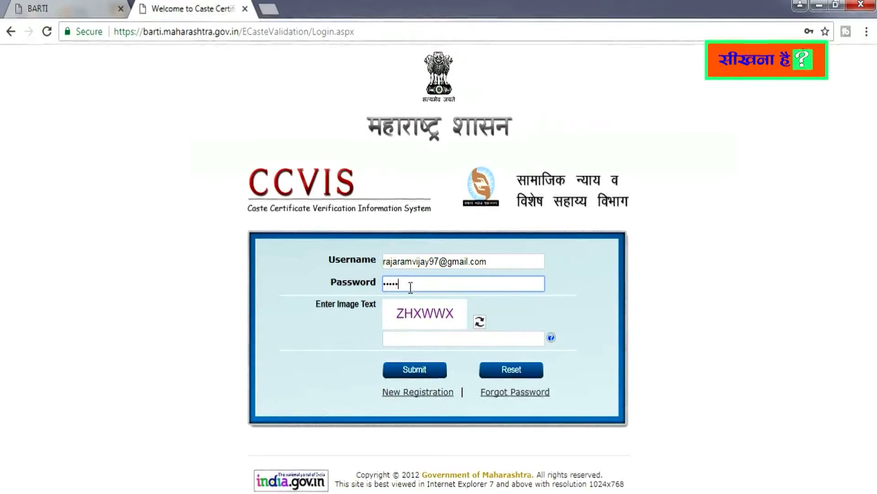
{"action": "type", "text": "••"}
{"action": "left_click", "coordinate": [410, 337]}
{"action": "type", "text": "Z"}
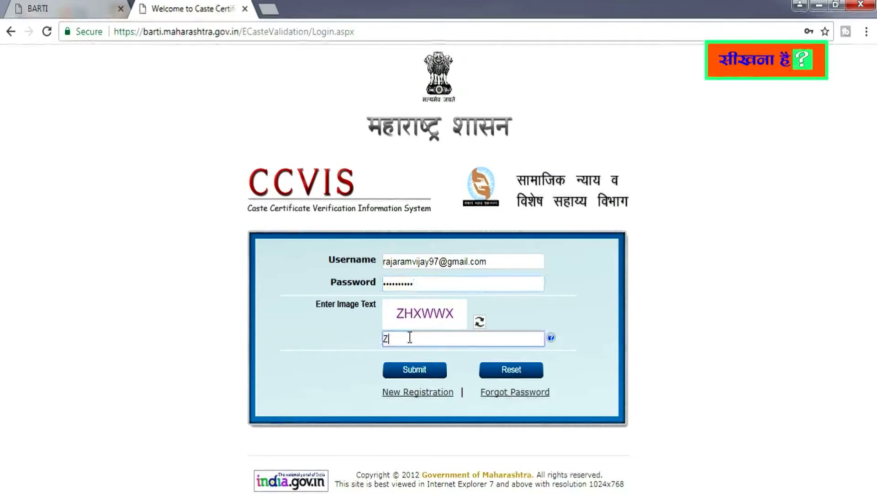
{"action": "type", "text": "HXWWX"}
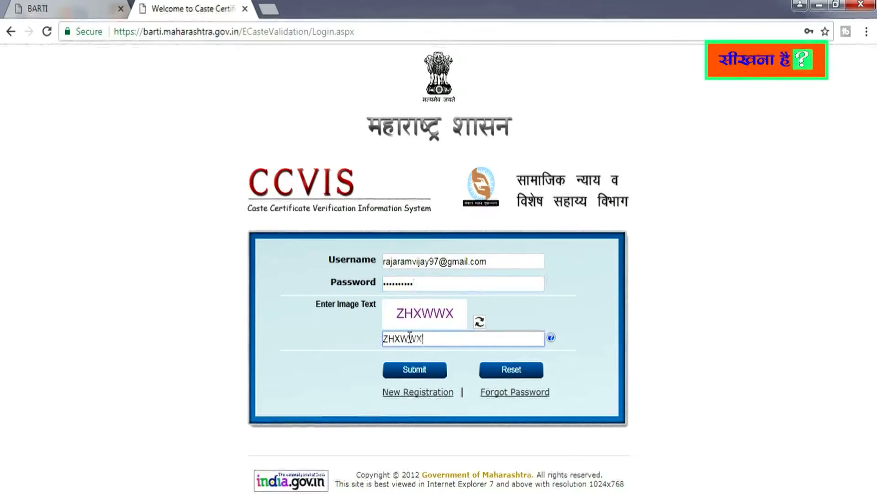
{"action": "left_click", "coordinate": [415, 371]}
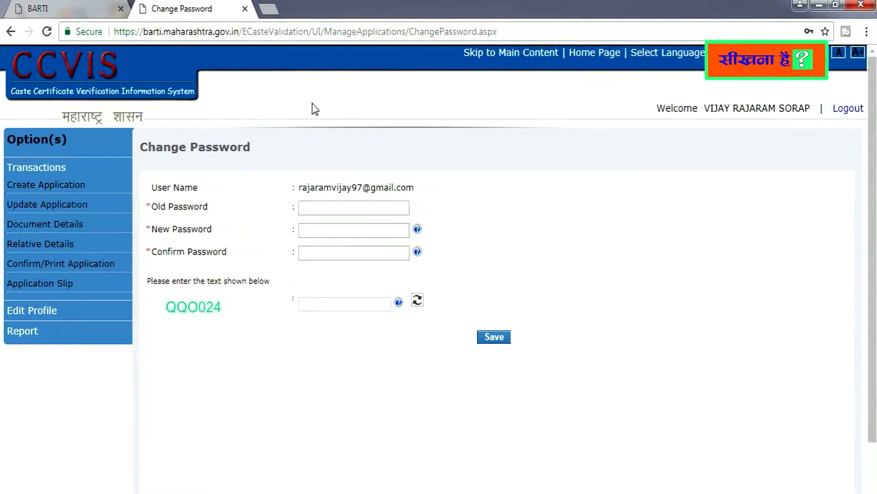
Replace the old password with a new confirmed one, save it, and dismiss the confirmation
{"action": "left_click", "coordinate": [337, 208]}
{"action": "type", "text": "****"}
{"action": "left_click", "coordinate": [328, 227]}
{"action": "type", "text": "**********"}
{"action": "left_click", "coordinate": [327, 252]}
{"action": "type", "text": "****"}
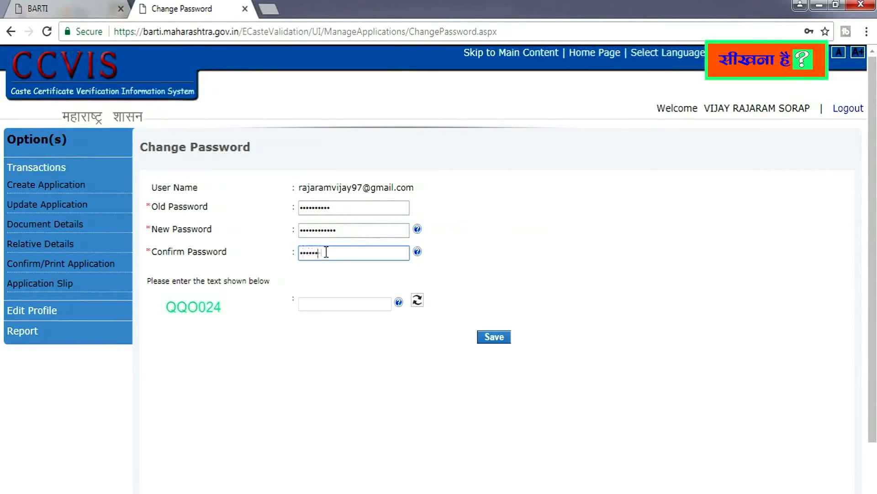
{"action": "type", "text": "********"}
{"action": "left_click", "coordinate": [330, 302]}
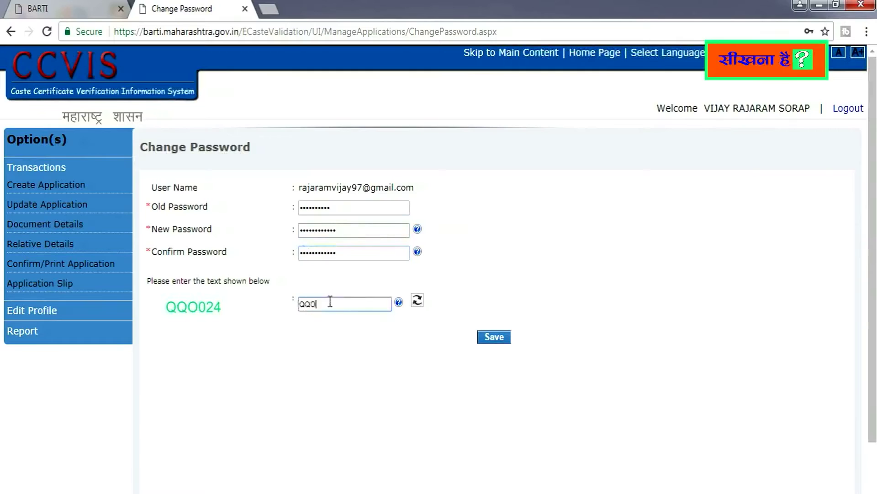
{"action": "left_click", "coordinate": [493, 337]}
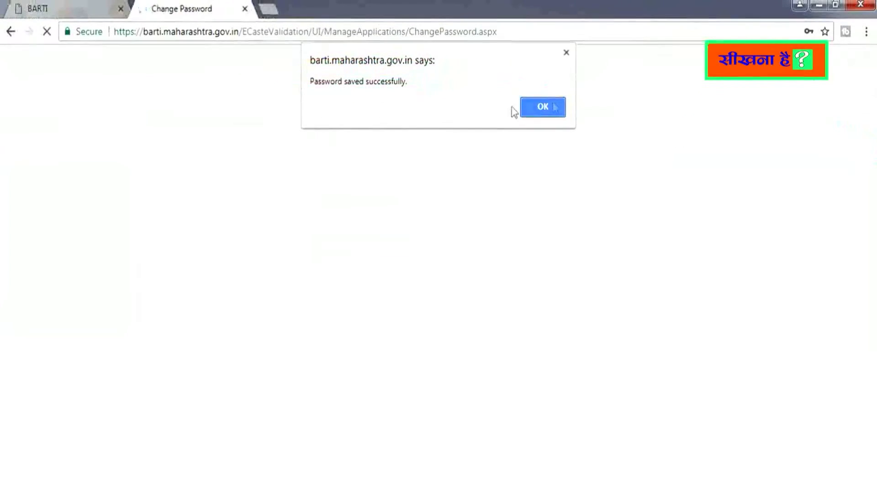
{"action": "left_click", "coordinate": [551, 106]}
{"action": "left_click", "coordinate": [476, 261]}
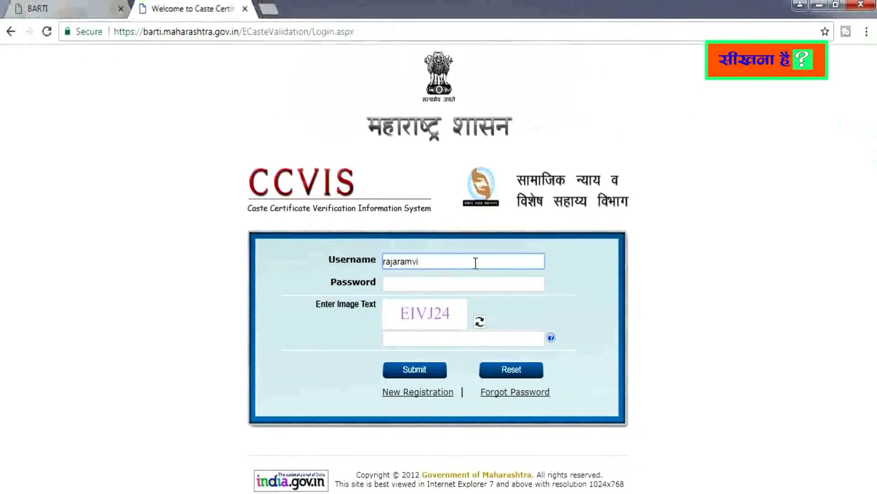
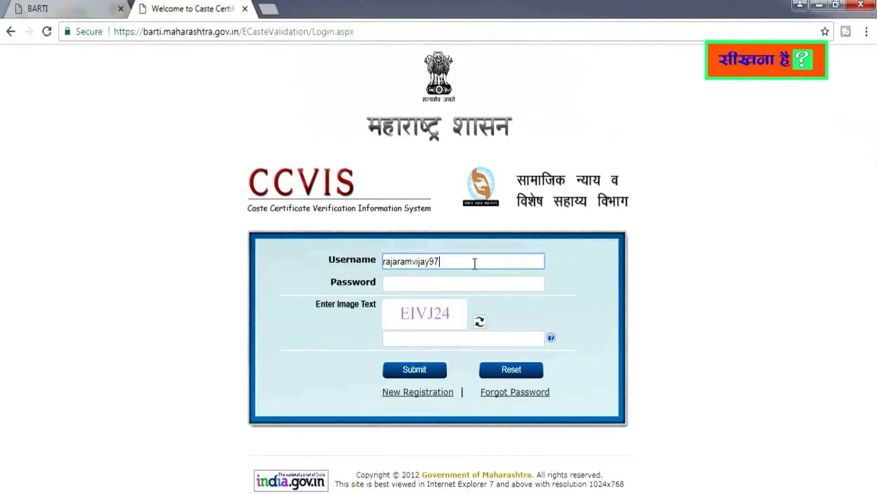
Log in with the e-mail username, the new password and the image verification text
{"action": "left_click", "coordinate": [452, 284]}
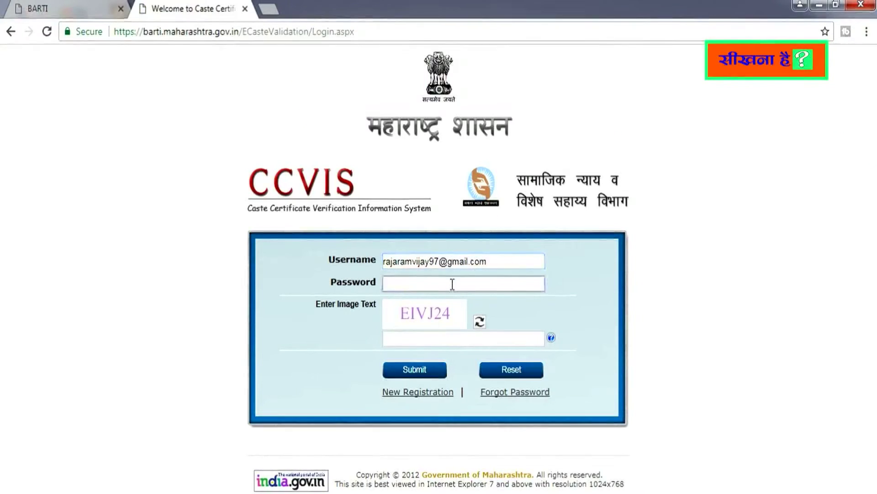
{"action": "type", "text": "•••••••"}
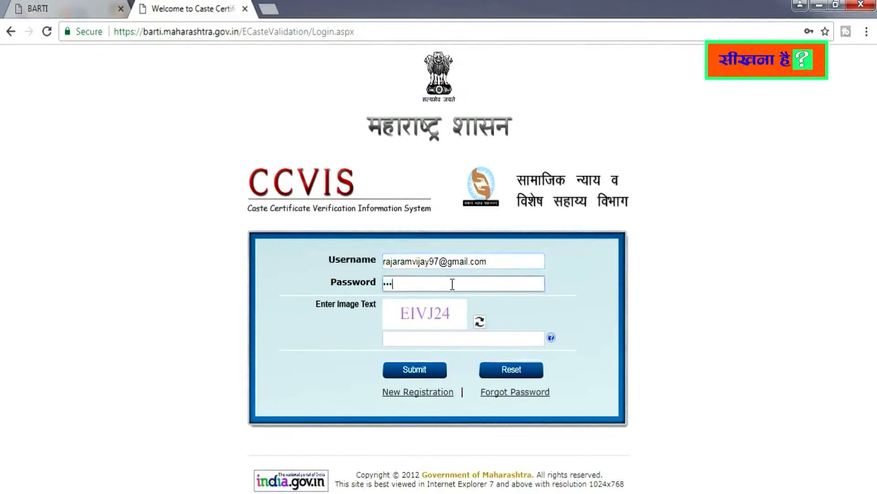
{"action": "type", "text": "•••••"}
{"action": "left_click", "coordinate": [434, 338]}
{"action": "type", "text": "E"}
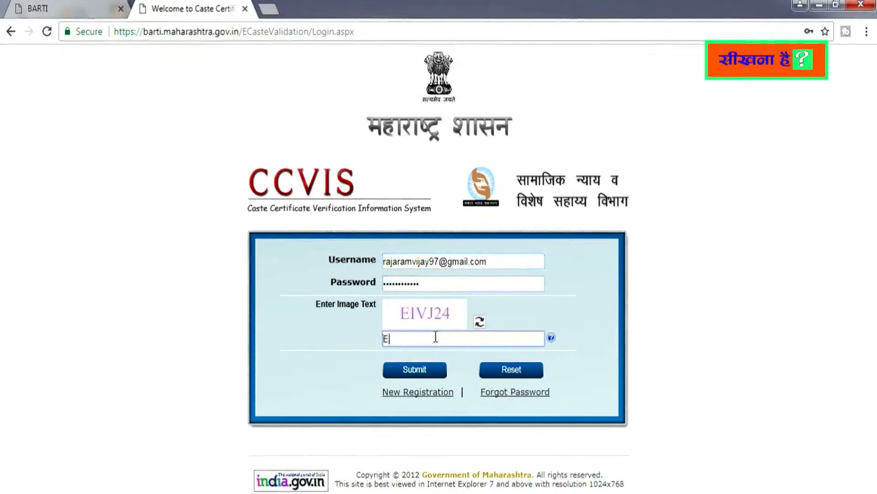
{"action": "type", "text": "1VJ24"}
{"action": "left_click", "coordinate": [417, 368]}
After the rejected verification text, re-enter the password and the new image text, and resubmit
{"action": "left_click", "coordinate": [429, 282]}
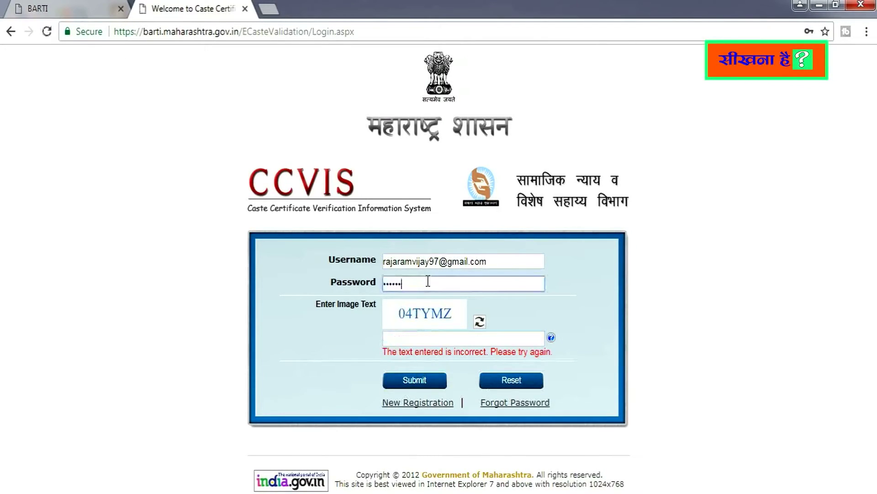
{"action": "left_click", "coordinate": [412, 341]}
{"action": "type", "text": "04TYMZ"}
{"action": "left_click", "coordinate": [419, 382]}
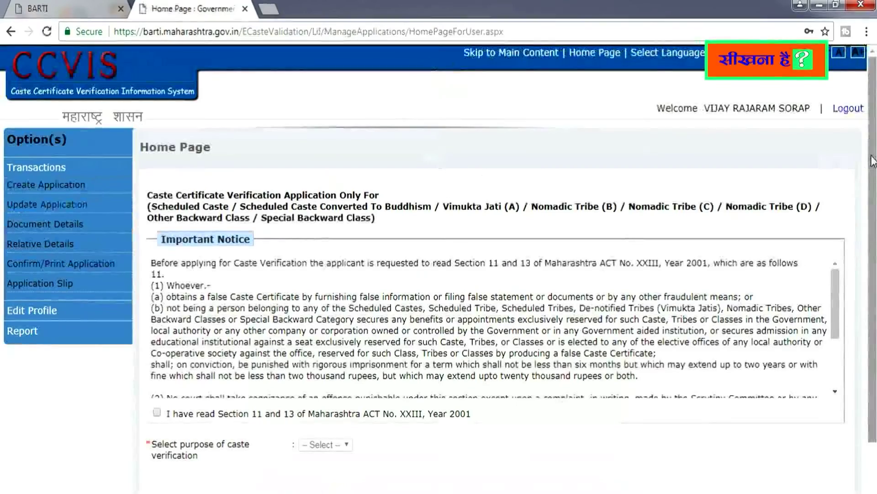
Tick the Section 11 and 13 declaration and select Employee as the verification purpose
{"action": "scroll", "coordinate": [592, 307], "scroll_direction": "down", "scroll_amount": 2}
{"action": "left_click_drag", "start_coordinate": [873, 223], "coordinate": [825, 304]}
{"action": "left_click", "coordinate": [157, 343]}
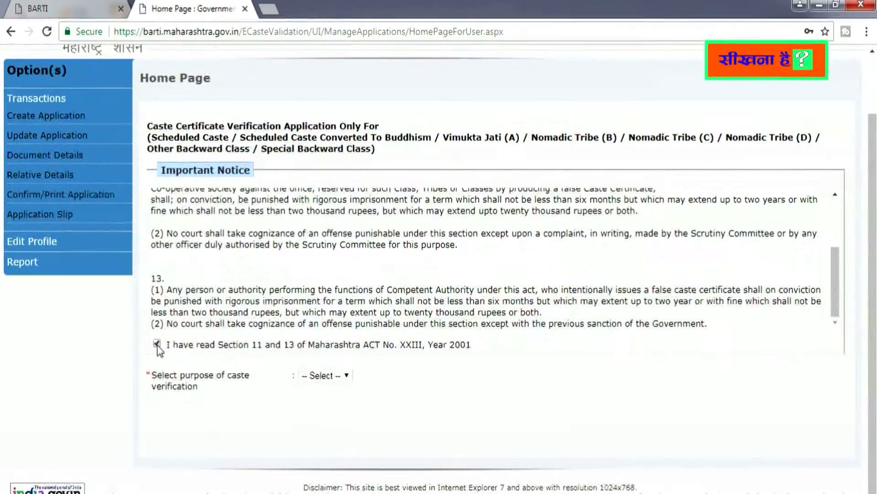
{"action": "left_click", "coordinate": [336, 386]}
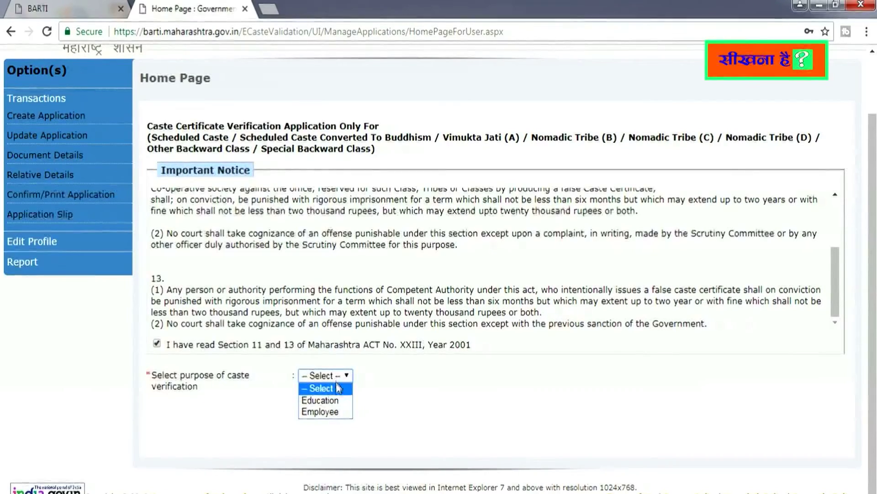
{"action": "left_click", "coordinate": [338, 412]}
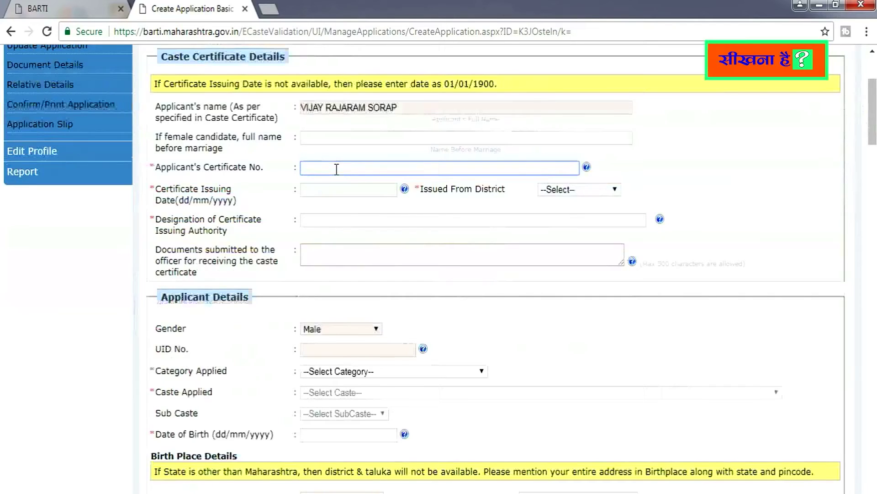
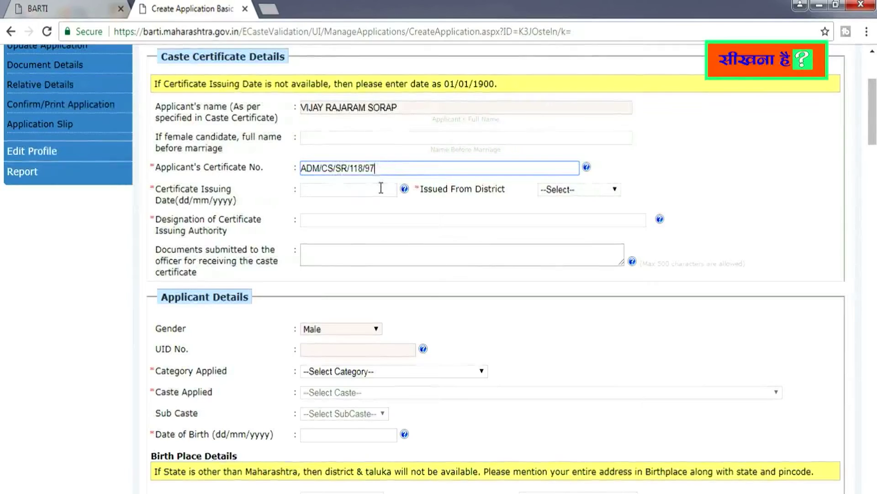
Enter the certificate number, issue date 28/07/1997, district Ratnagiri and designation SUB DIVISIONAL OFFICER
{"action": "left_click", "coordinate": [351, 193]}
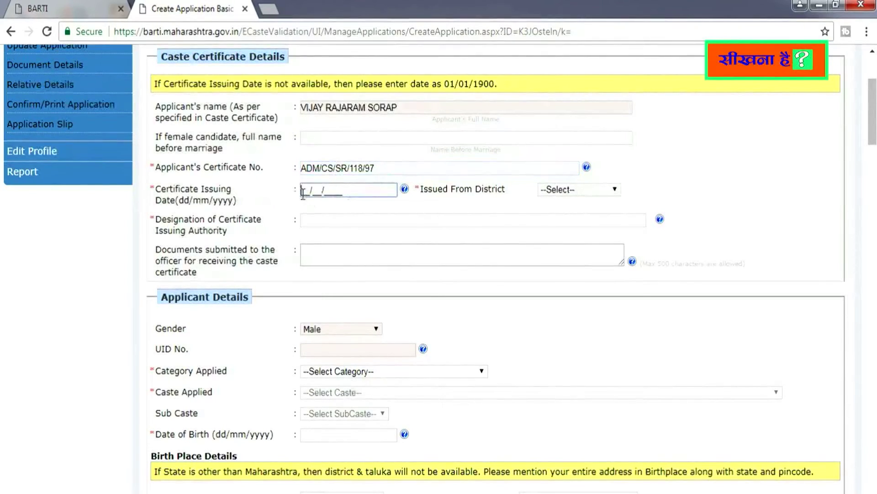
{"action": "type", "text": "28/07/1997"}
{"action": "left_click", "coordinate": [608, 189]}
{"action": "scroll", "coordinate": [616, 239], "scroll_direction": "down", "scroll_amount": 5}
{"action": "left_click", "coordinate": [587, 341]}
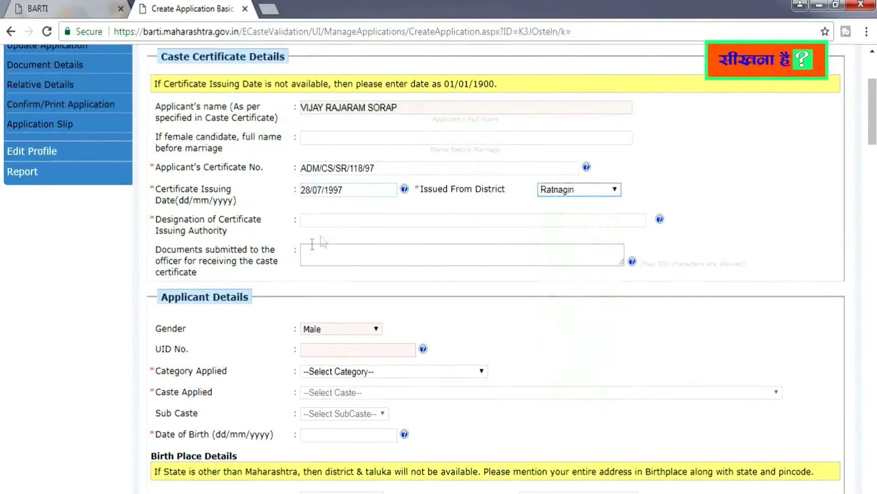
{"action": "left_click", "coordinate": [343, 220]}
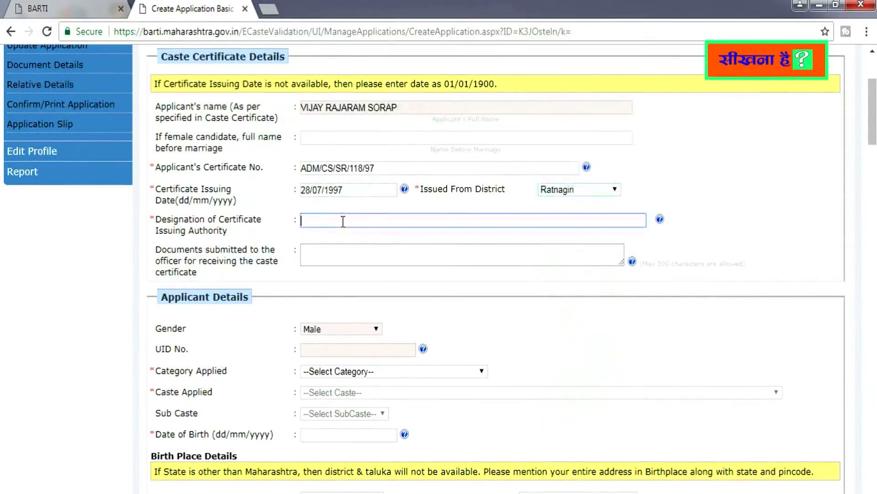
{"action": "type", "text": "SUB DIVISION"}
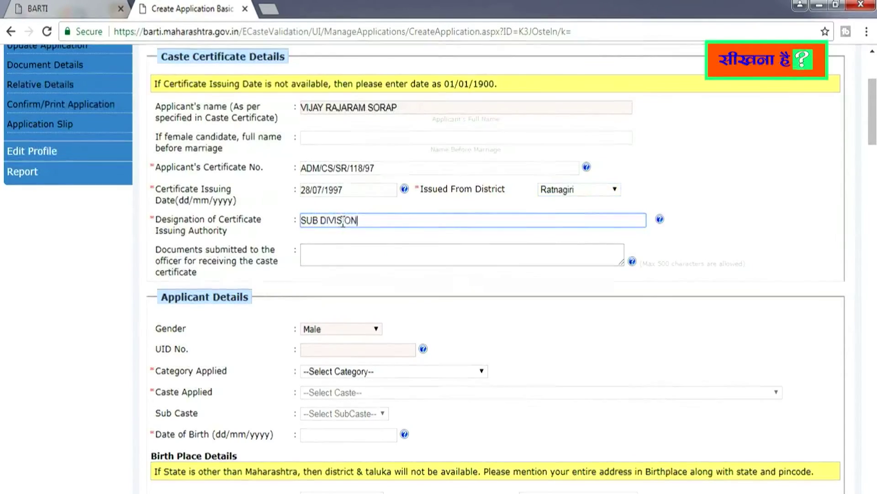
{"action": "type", "text": "AL OFFICER"}
{"action": "scroll", "coordinate": [343, 224], "scroll_direction": "down", "scroll_amount": 5}
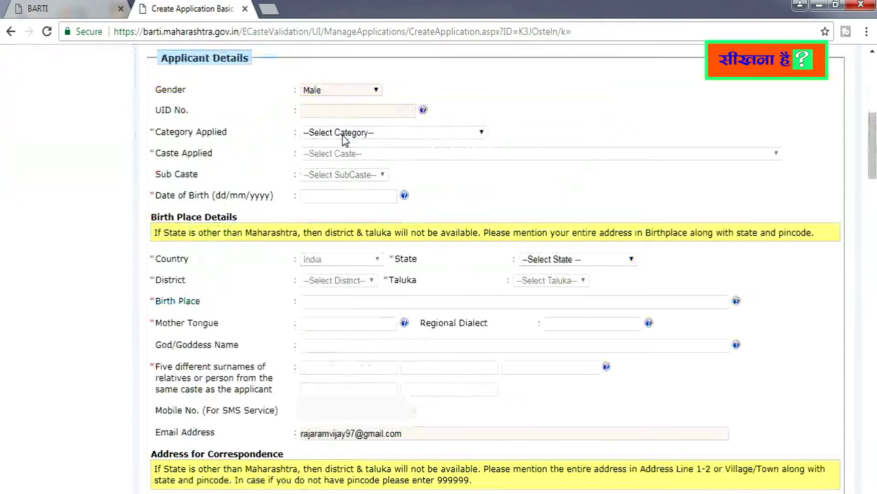
{"action": "left_click", "coordinate": [395, 134]}
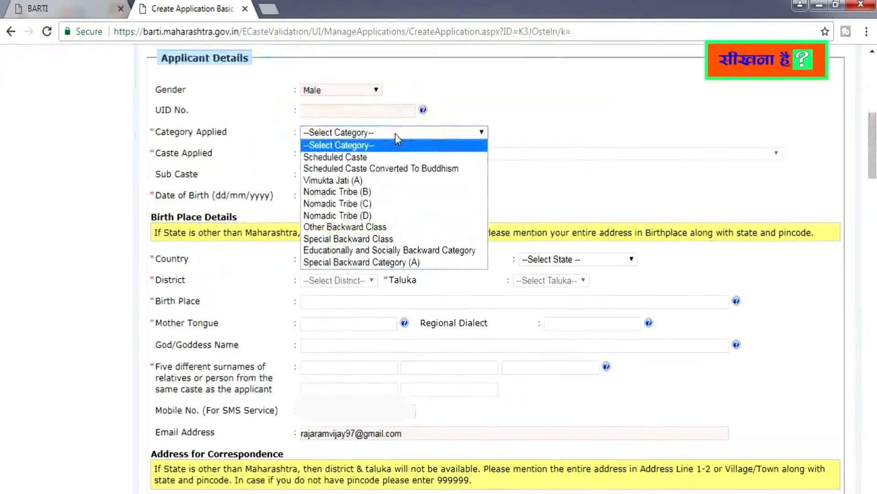
{"action": "left_click", "coordinate": [352, 228]}
{"action": "left_click", "coordinate": [378, 154]}
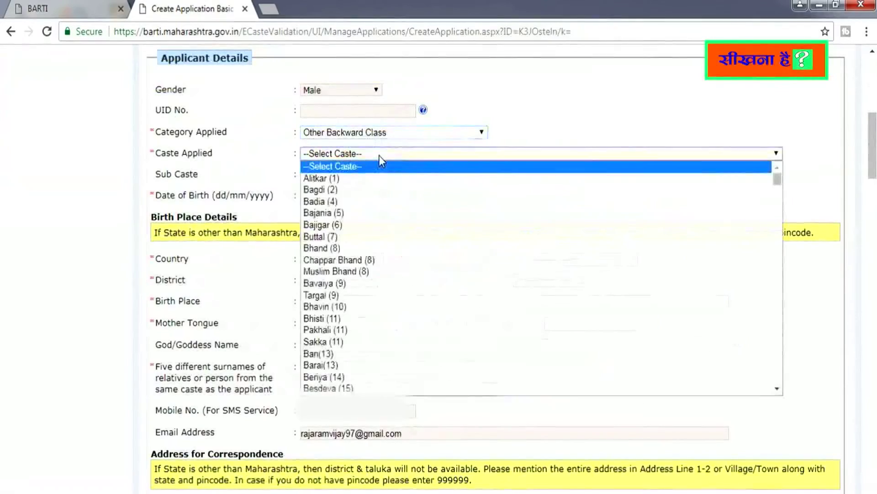
{"action": "left_click_drag", "start_coordinate": [778, 175], "coordinate": [780, 280]}
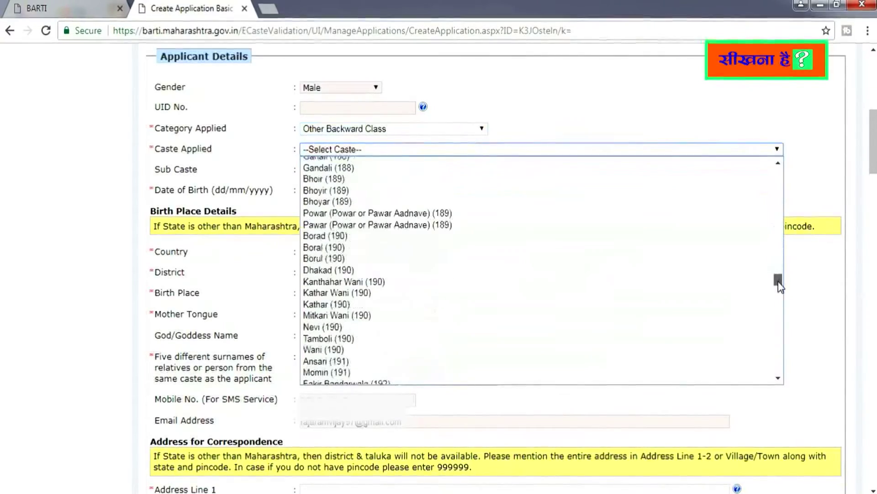
{"action": "left_click", "coordinate": [385, 293]}
{"action": "left_click", "coordinate": [361, 170]}
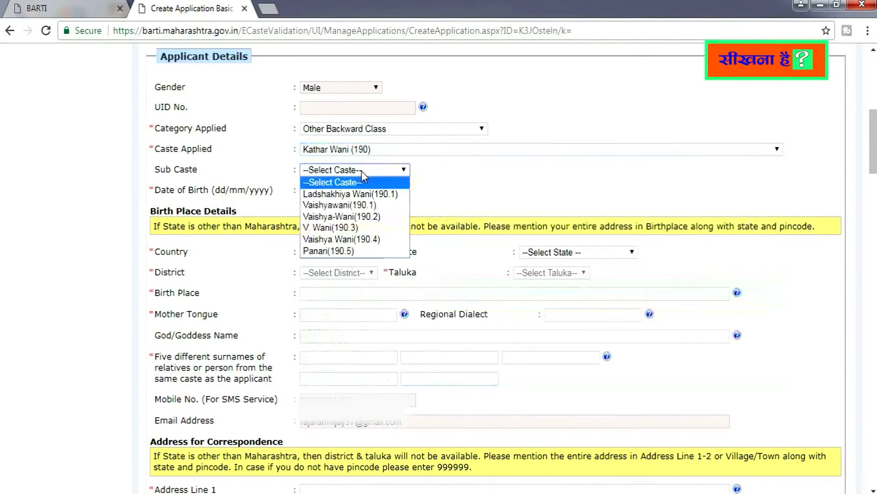
{"action": "left_click", "coordinate": [343, 204]}
{"action": "left_click", "coordinate": [303, 192]}
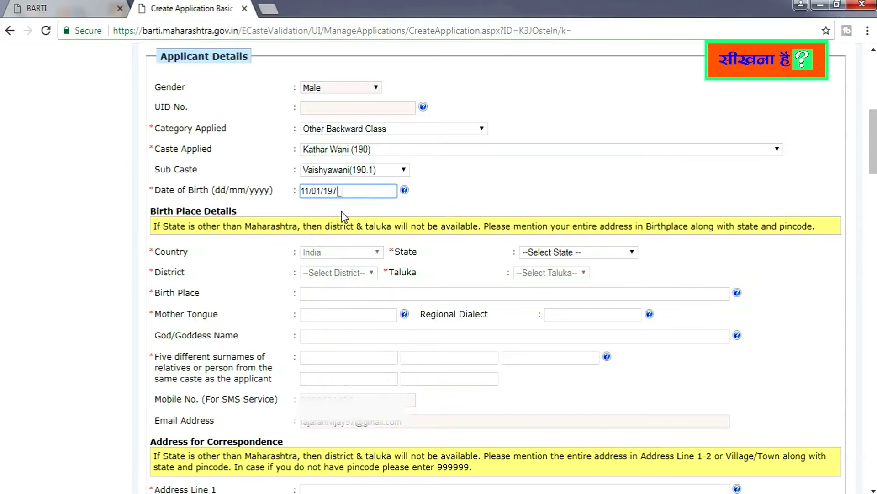
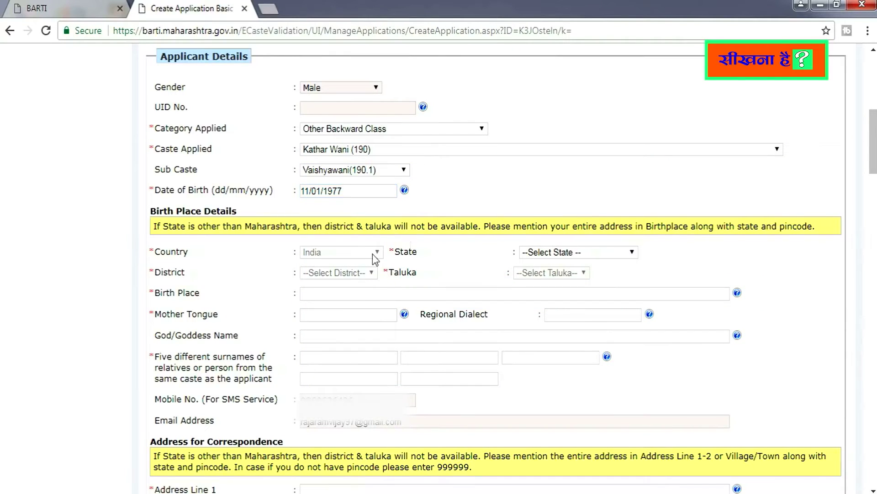
Set the birth state to Maharashtra, district to Ratnagiri and taluka to Rajapur
{"action": "left_click", "coordinate": [579, 252]}
{"action": "scroll", "coordinate": [572, 365], "scroll_direction": "down", "scroll_amount": 3}
{"action": "left_click", "coordinate": [564, 321]}
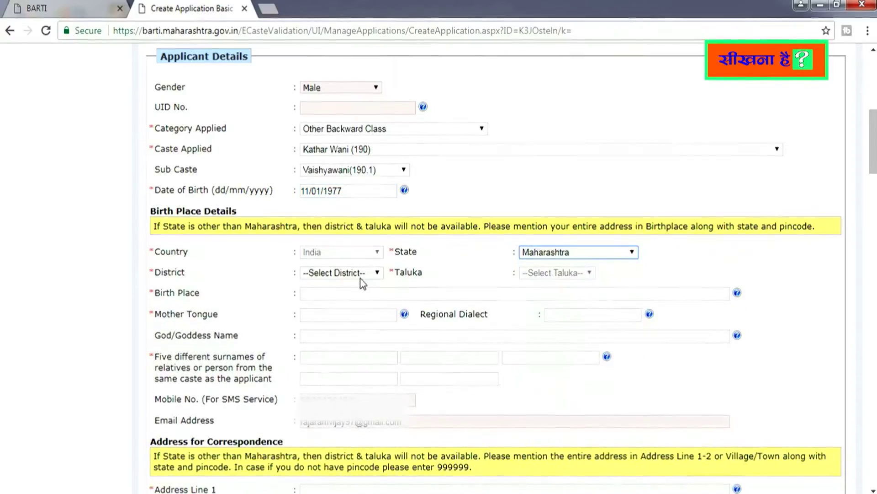
{"action": "left_click", "coordinate": [362, 272]}
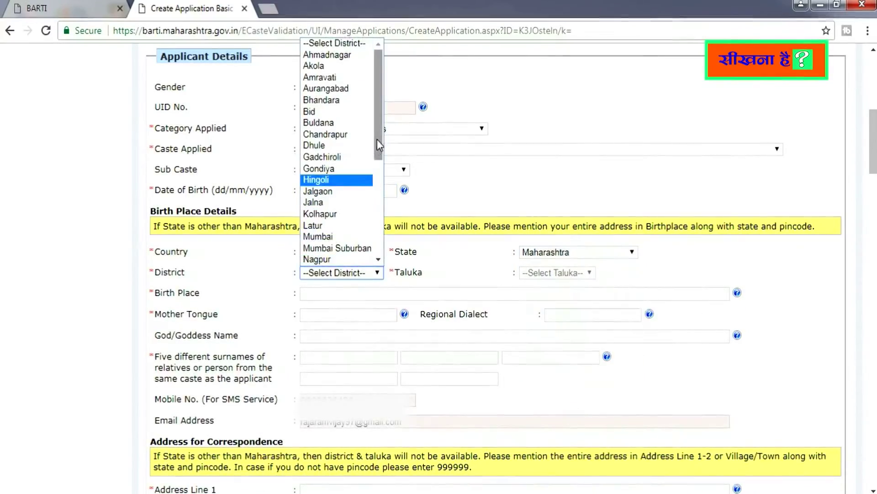
{"action": "scroll", "coordinate": [347, 183], "scroll_direction": "down", "scroll_amount": 5}
{"action": "left_click", "coordinate": [339, 202]}
{"action": "left_click", "coordinate": [581, 276]}
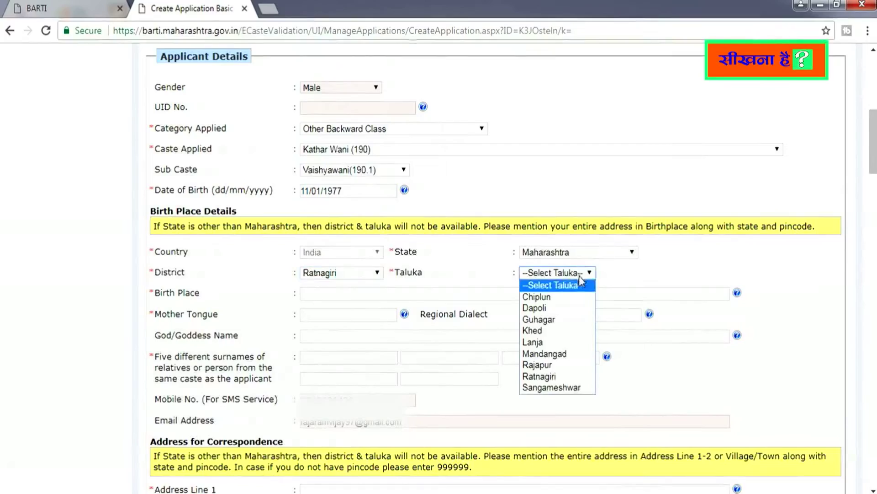
{"action": "left_click", "coordinate": [573, 363]}
Enter birth place KHARAVATE and mother tongue MARATHI
{"action": "left_click", "coordinate": [352, 295]}
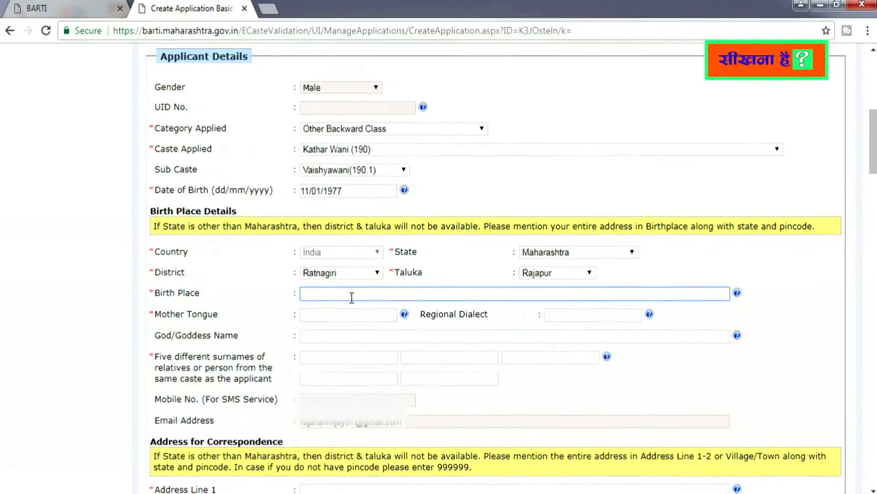
{"action": "type", "text": "KH"}
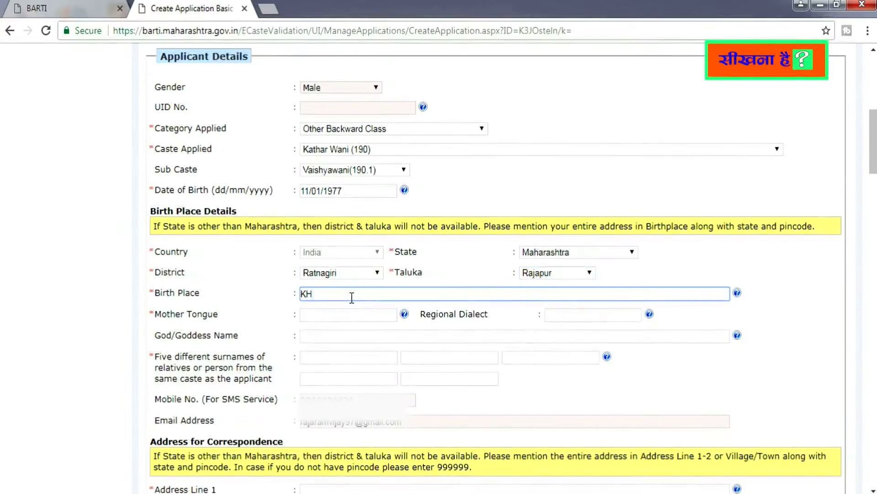
{"action": "type", "text": "ARAVATE"}
{"action": "left_click", "coordinate": [345, 318]}
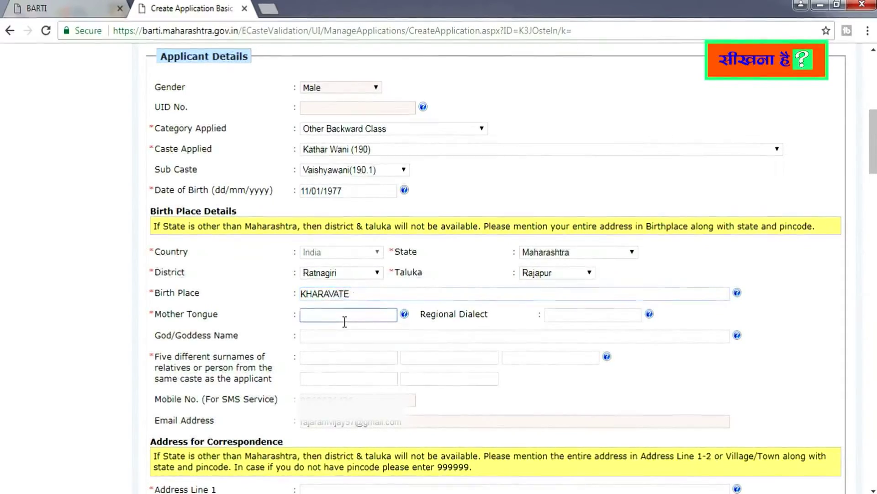
{"action": "type", "text": "MARATHI"}
{"action": "left_click", "coordinate": [553, 315]}
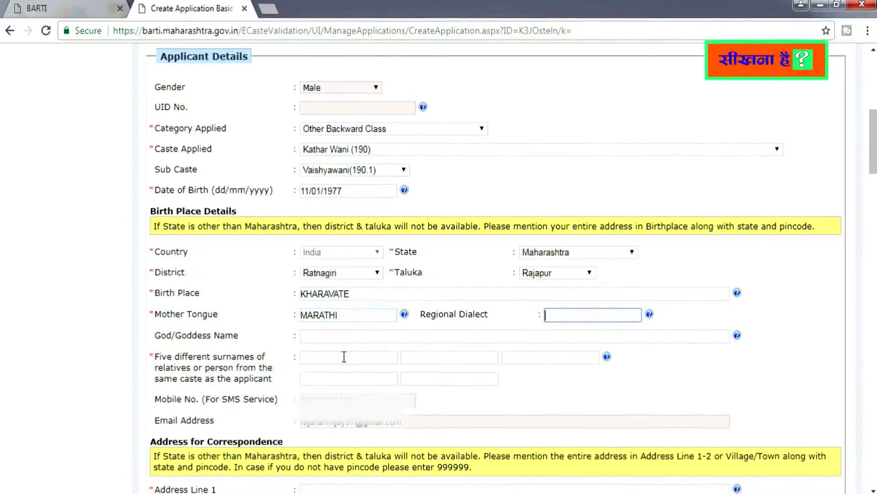
Enter the five relatives' surnames in the surname boxes, correcting the second one
{"action": "left_click", "coordinate": [329, 358]}
{"action": "type", "text": "NAKASE"}
{"action": "left_click", "coordinate": [435, 357]}
{"action": "type", "text": "BELA"}
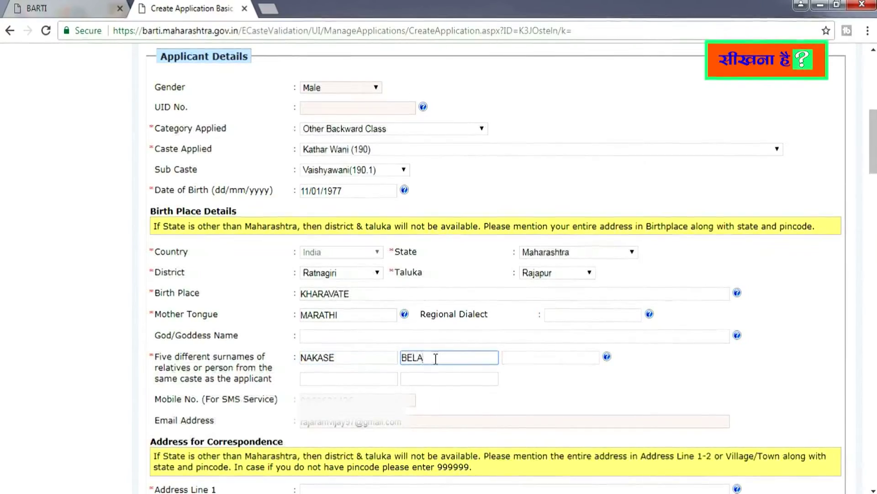
{"action": "key", "text": "BackSpace"}
{"action": "type", "text": "NEKAR"}
{"action": "left_click", "coordinate": [518, 361]}
{"action": "type", "text": "PATANKAR"}
{"action": "left_click", "coordinate": [358, 383]}
{"action": "type", "text": "PA"}
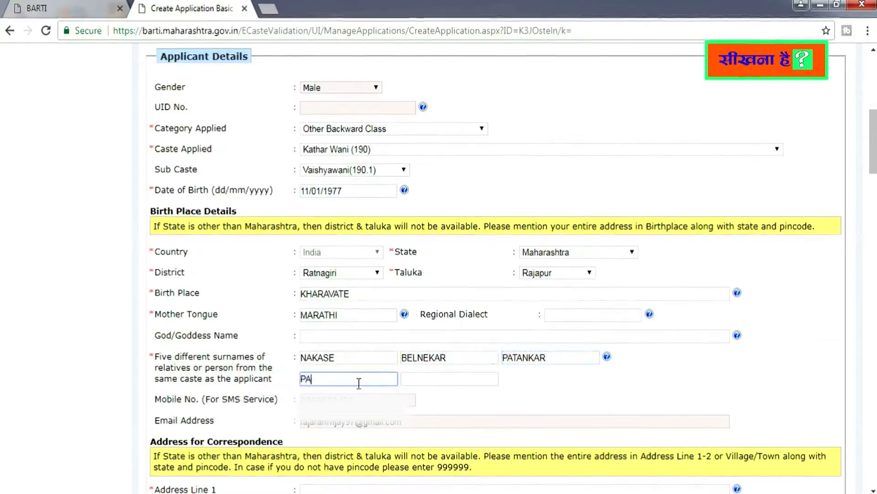
{"action": "type", "text": "RAVE"}
{"action": "left_click", "coordinate": [408, 380]}
{"action": "type", "text": "PAWASKAR"}
Fill in the correspondence address lines and its pin code
{"action": "scroll", "coordinate": [370, 299], "scroll_direction": "down", "scroll_amount": 4}
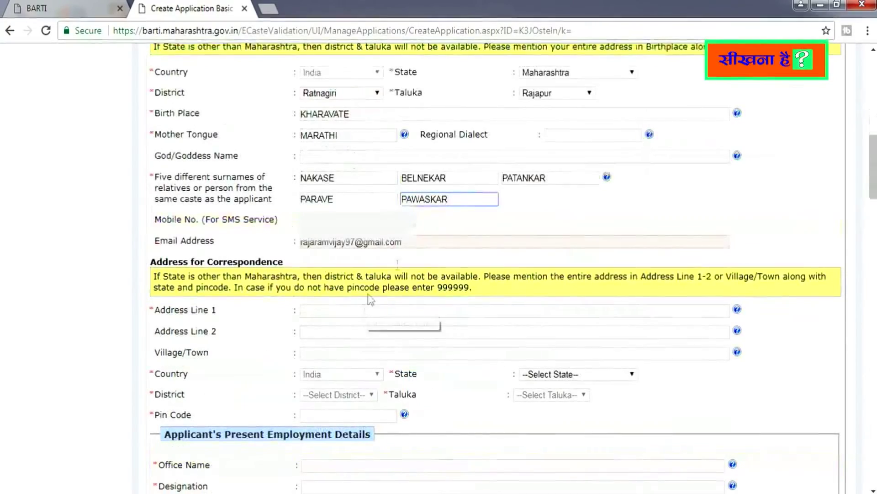
{"action": "left_click", "coordinate": [327, 314]}
{"action": "left_click", "coordinate": [327, 332]}
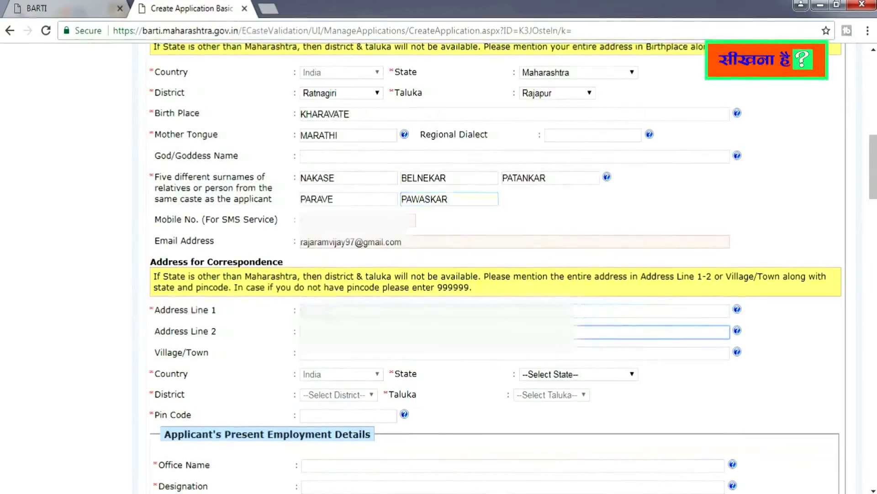
{"action": "key", "text": "Tab"}
{"action": "left_click", "coordinate": [359, 230]}
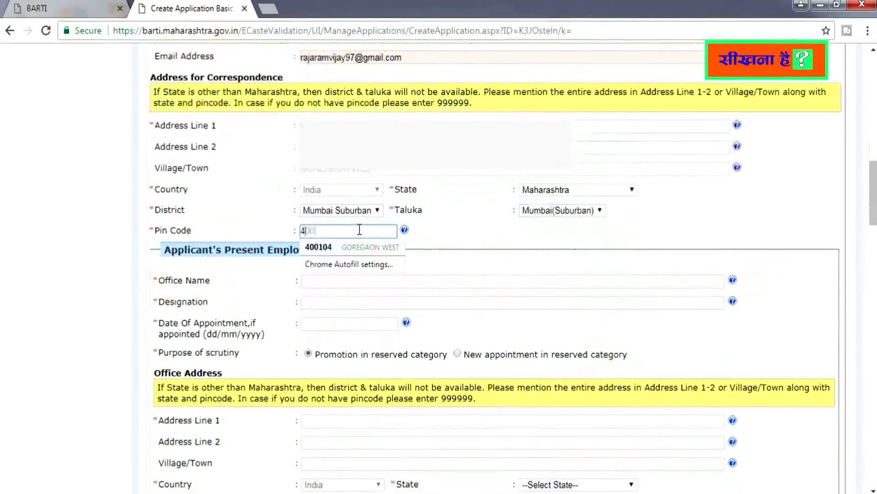
{"action": "type", "text": "400104"}
Enter office THE BRIHAN MUMBAI ELECTRIC SUPPLY & TRANSPORT UNDERTAKING, designation DRIVER, appointed 20/04/2007
{"action": "left_click", "coordinate": [320, 281]}
{"action": "type", "text": "THE BRIHAN "}
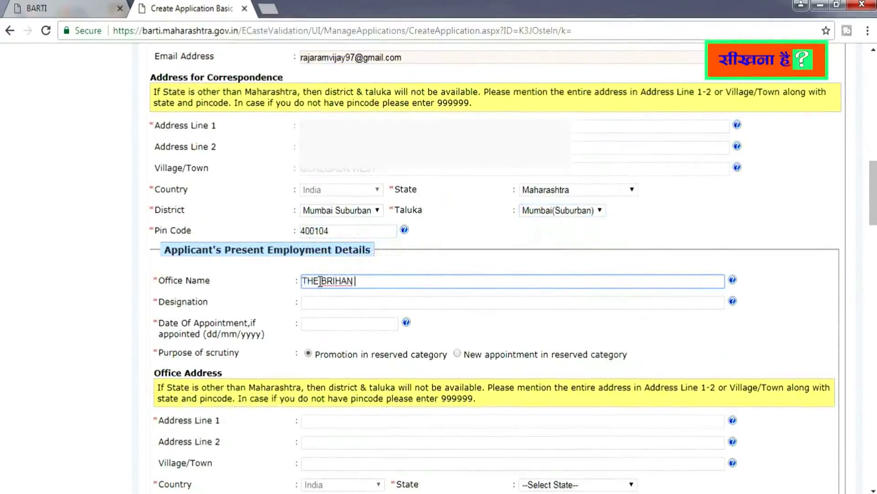
{"action": "type", "text": "MUMBAI ELECTRIC SUPPLY"}
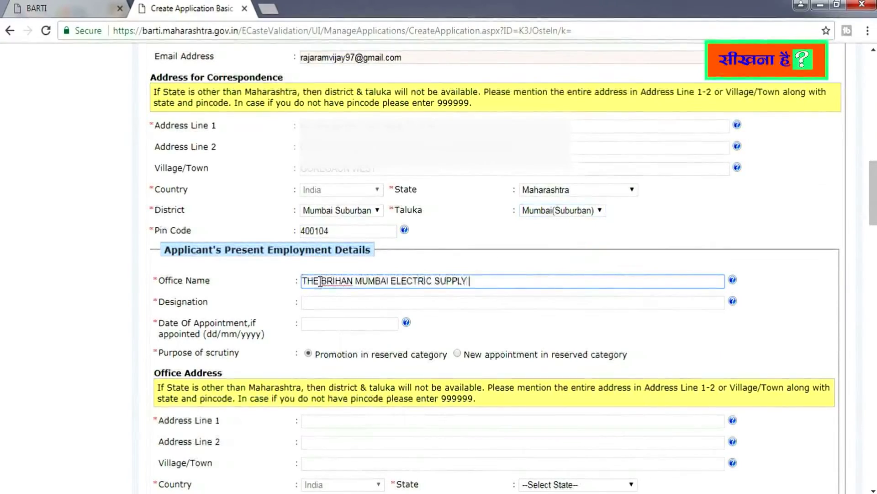
{"action": "type", "text": " & TRANSPORT "}
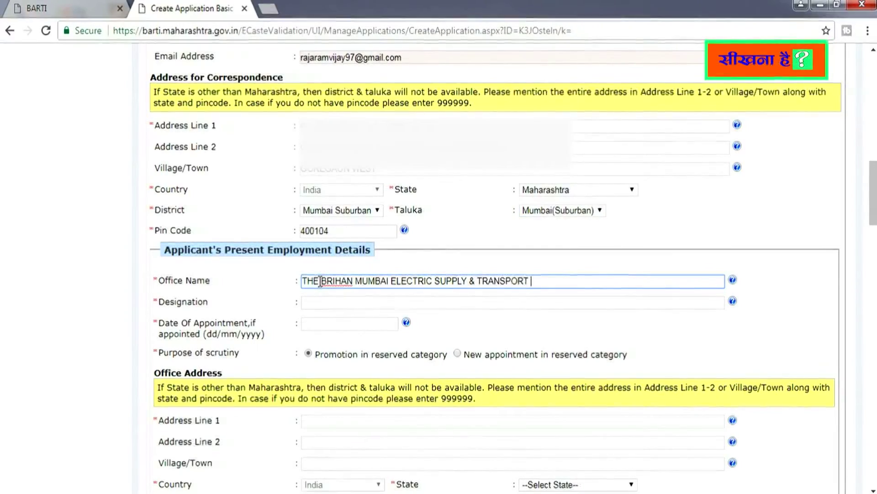
{"action": "type", "text": "UNDERTAKING"}
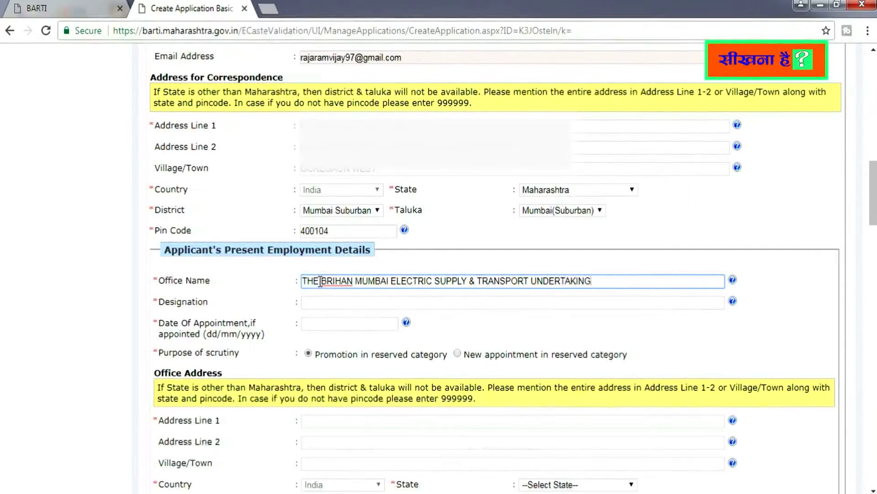
{"action": "left_click", "coordinate": [343, 303]}
{"action": "type", "text": "DRIVER"}
{"action": "key", "text": "Tab"}
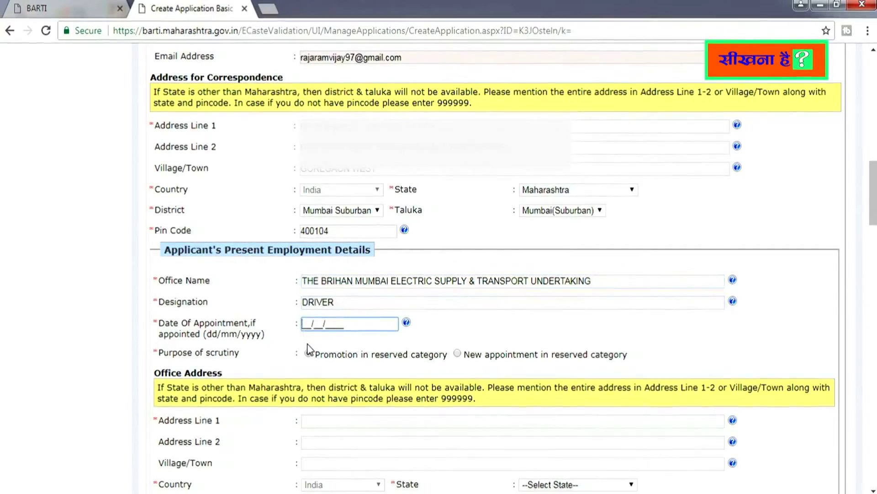
{"action": "type", "text": "2004"}
{"action": "type", "text": "2007"}
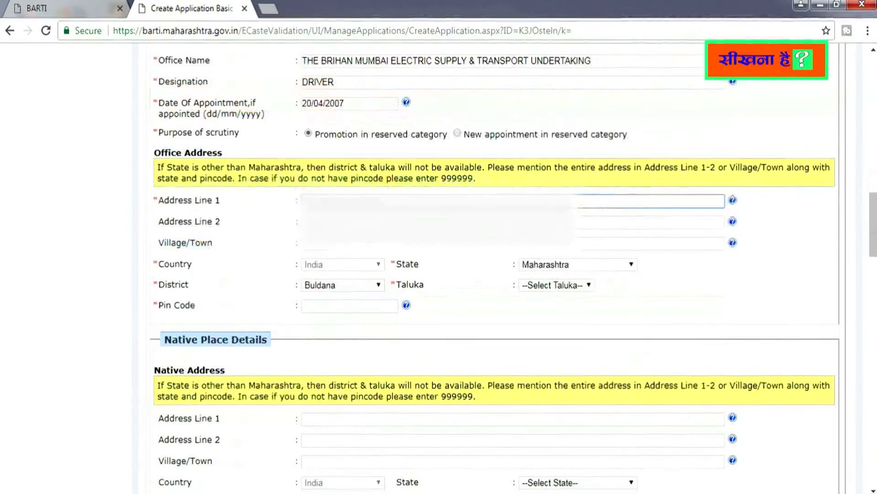
Set office district Mumbai Suburban, taluka Mumbai(Suburban) and the office pin code, then begin choosing the native state
{"action": "left_click", "coordinate": [378, 285]}
{"action": "left_click", "coordinate": [361, 260]}
{"action": "left_click", "coordinate": [599, 285]}
{"action": "left_click", "coordinate": [588, 307]}
{"action": "left_click", "coordinate": [333, 305]}
{"action": "type", "text": "4001"}
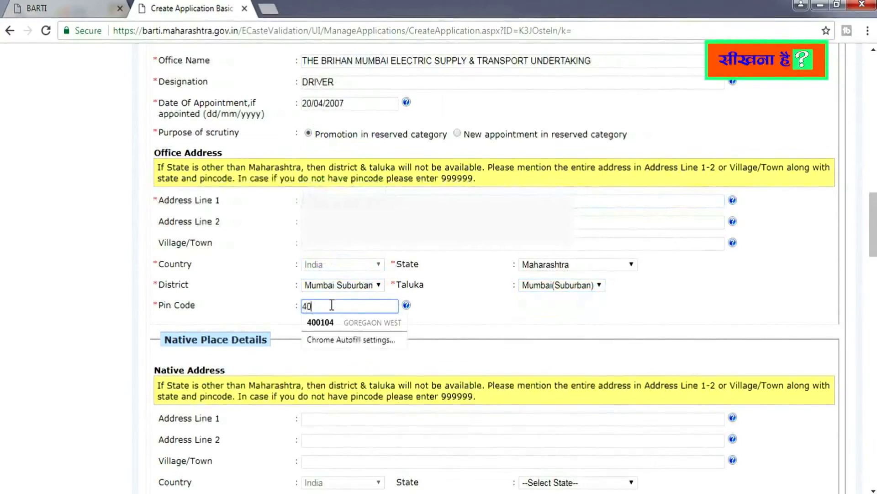
{"action": "type", "text": "04"}
{"action": "left_click", "coordinate": [462, 326]}
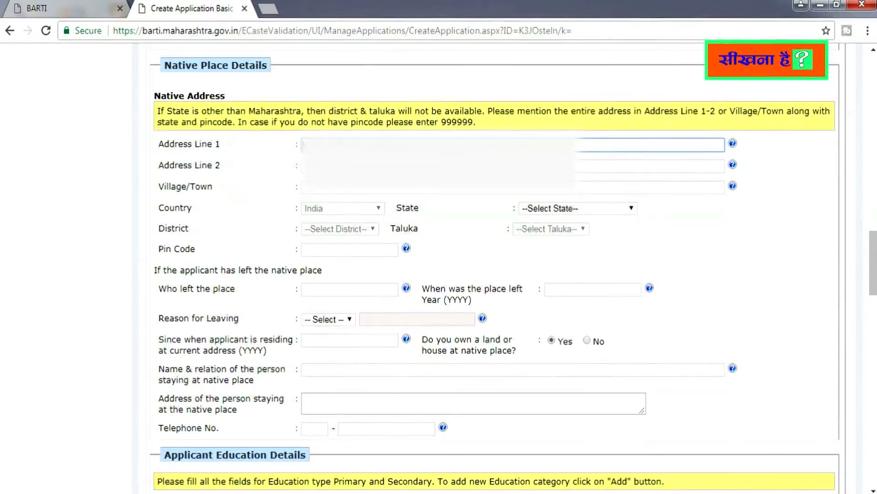
{"action": "left_click", "coordinate": [613, 209]}
{"action": "left_click_drag", "start_coordinate": [633, 323], "coordinate": [633, 394]}
Select Maharashtra as the native state and enter the father's full name
{"action": "left_click", "coordinate": [572, 314]}
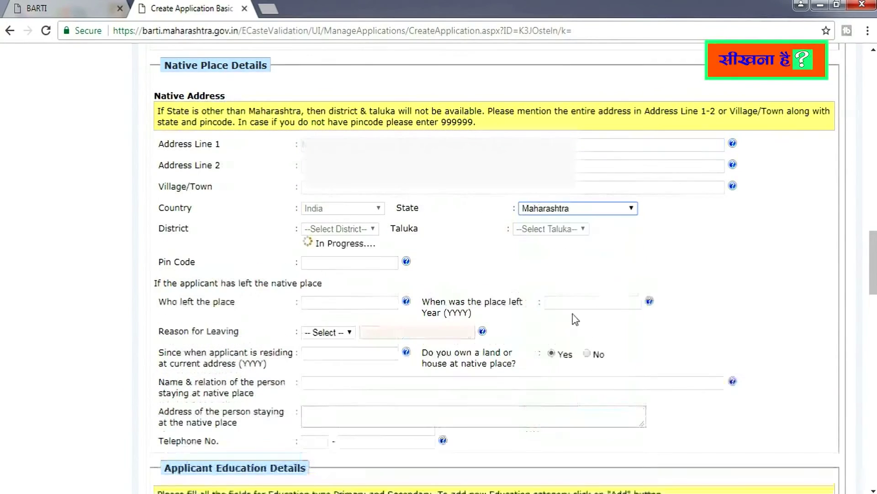
{"action": "scroll", "coordinate": [575, 319], "scroll_direction": "down", "scroll_amount": 9}
{"action": "left_click", "coordinate": [337, 192]}
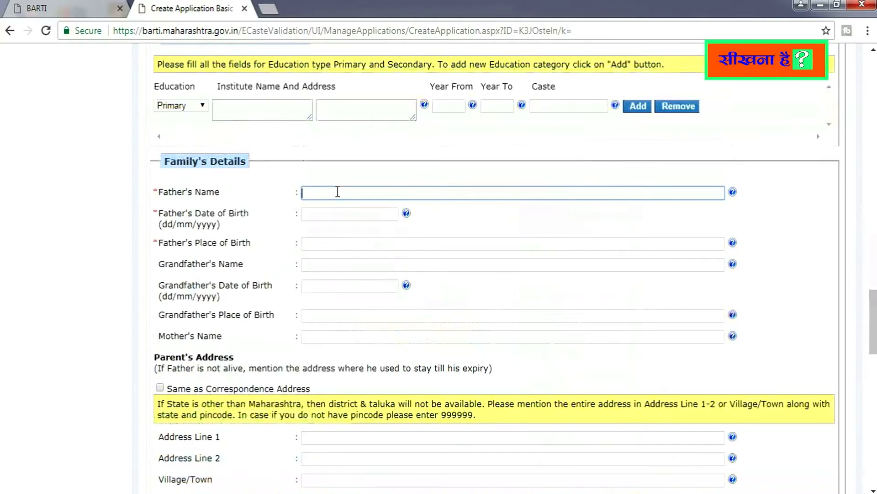
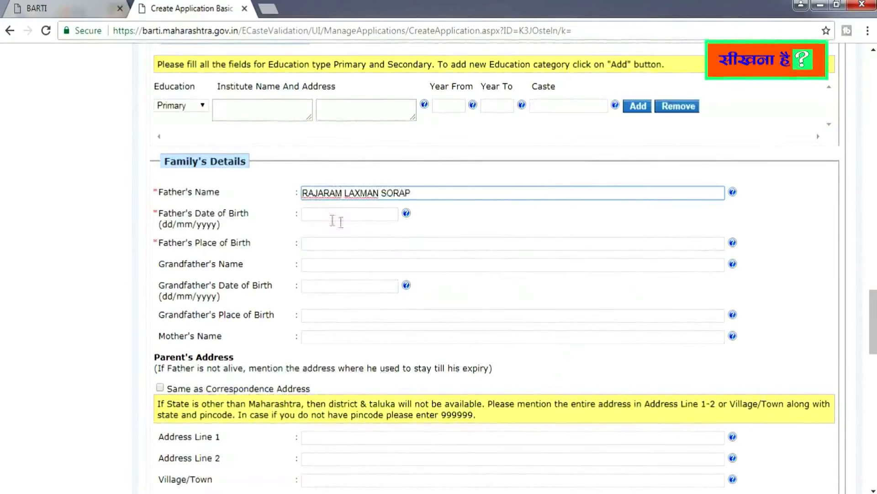
{"action": "left_click", "coordinate": [308, 216]}
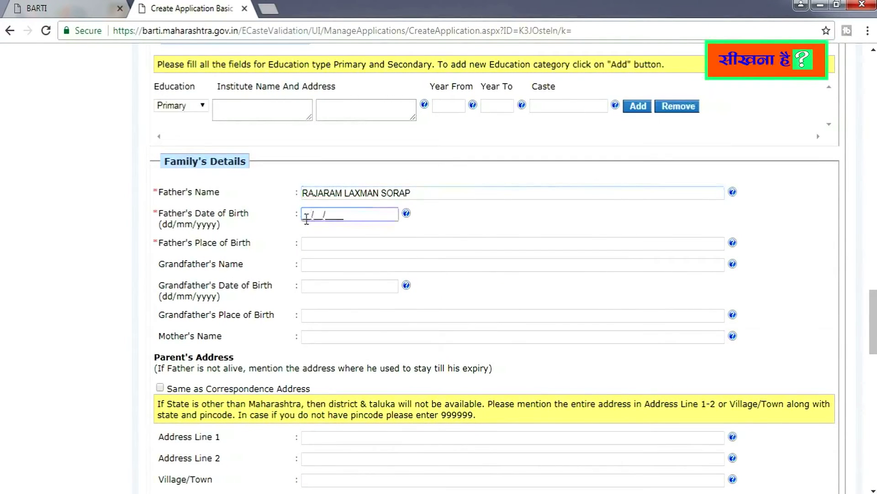
{"action": "type", "text": "18"}
{"action": "scroll", "coordinate": [875, 325], "scroll_direction": "down", "scroll_amount": 1}
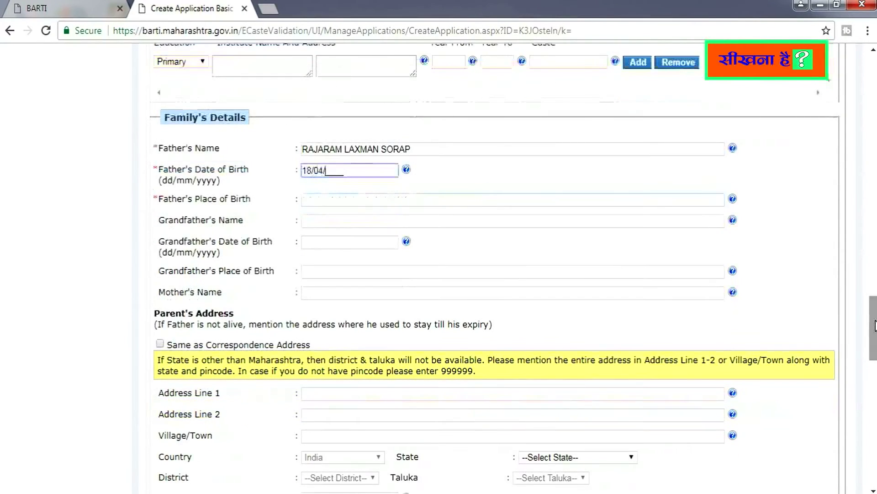
{"action": "left_click_drag", "start_coordinate": [350, 170], "coordinate": [325, 175]}
{"action": "type", "text": "1949"}
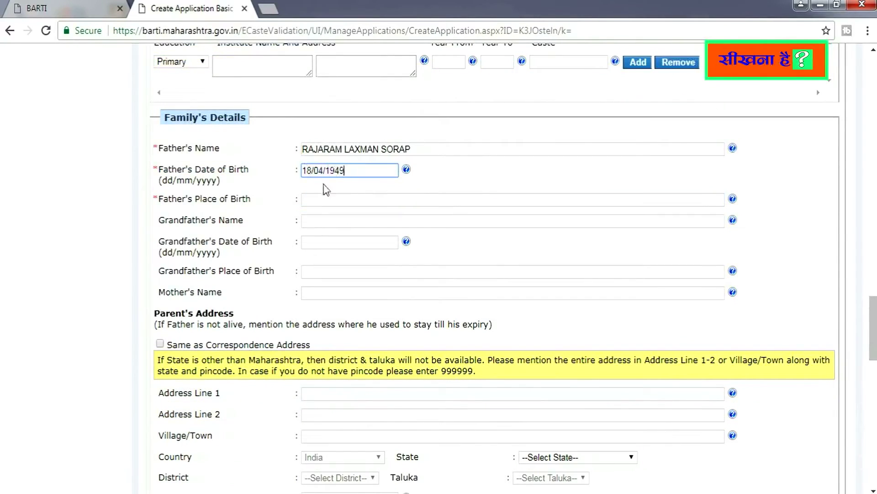
{"action": "left_click", "coordinate": [351, 197]}
{"action": "type", "text": "KHARA"}
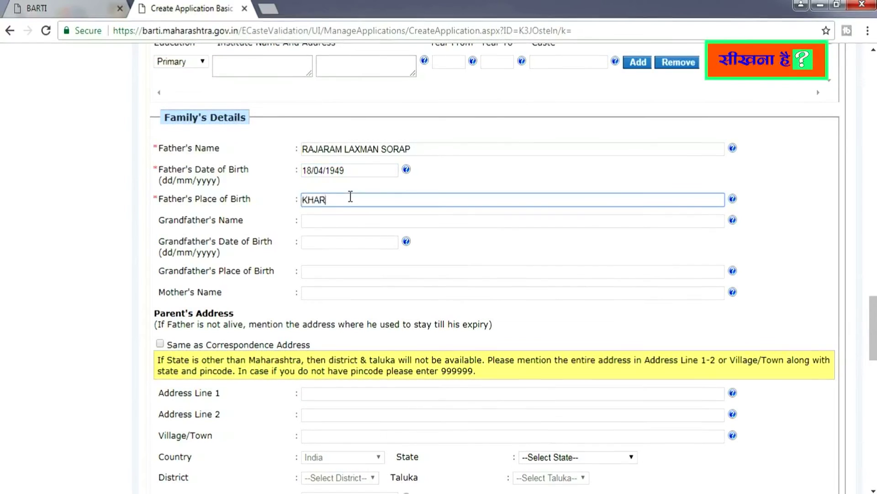
{"action": "type", "text": "VATE"}
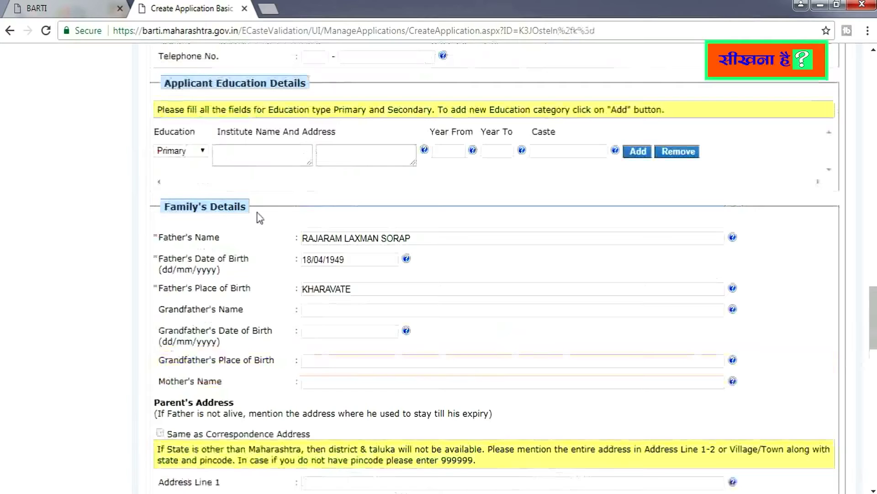
{"action": "left_click", "coordinate": [183, 150]}
{"action": "left_click", "coordinate": [243, 150]}
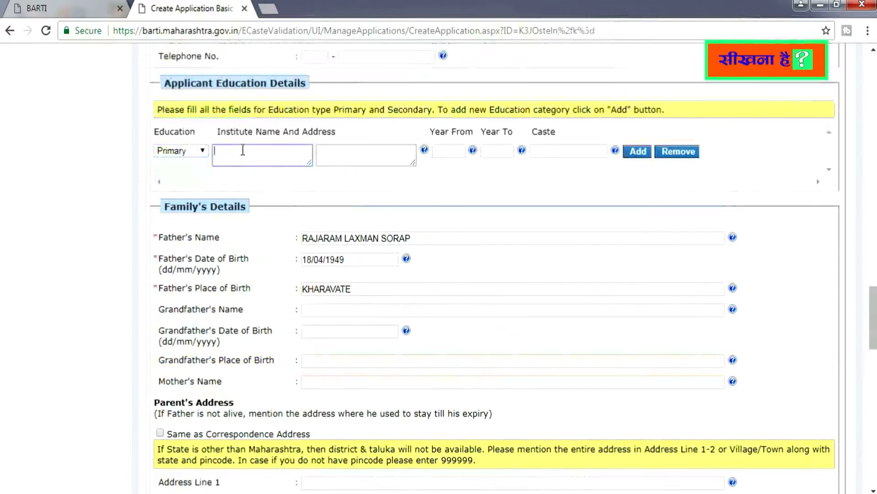
{"action": "type", "text": "PuRNA PRARTHMIK SHALA K"}
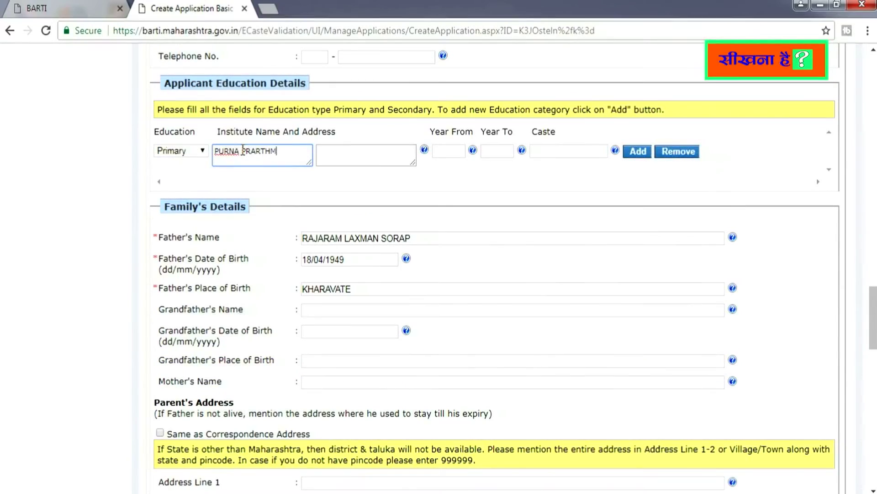
{"action": "type", "text": "HARAVATE NO 1"}
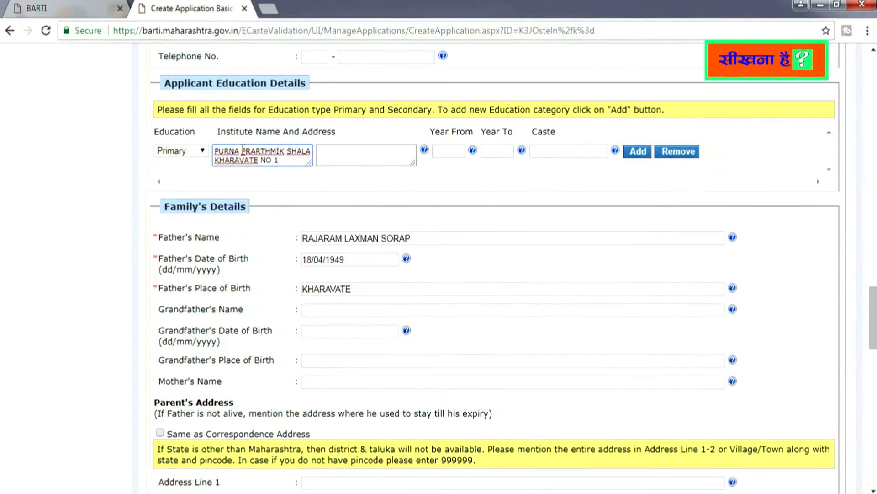
{"action": "key", "text": "Tab"}
{"action": "type", "text": "KHARAVATE"}
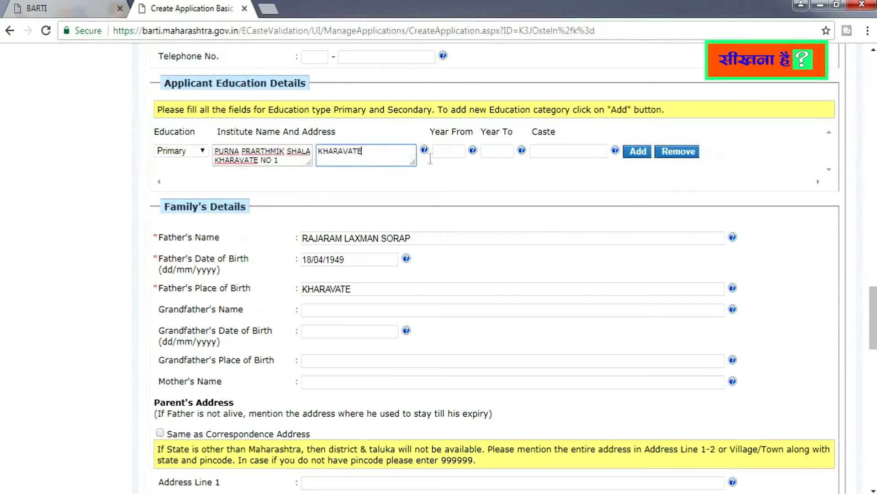
{"action": "key", "text": "Tab"}
{"action": "type", "text": "1984"}
{"action": "scroll", "coordinate": [503, 259], "scroll_direction": "up", "scroll_amount": 2}
{"action": "left_click", "coordinate": [496, 255]}
{"action": "type", "text": "1990"}
{"action": "left_click", "coordinate": [563, 254]}
{"action": "type", "text": "VAISHYAVANI"}
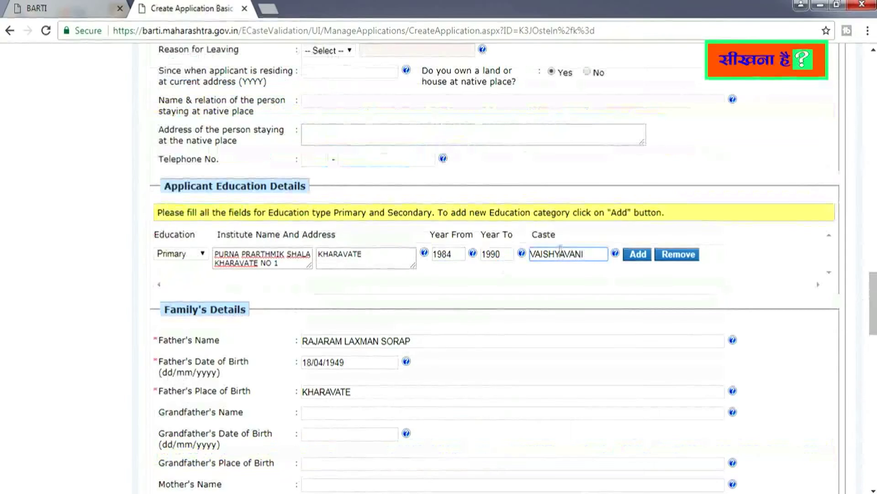
{"action": "left_click", "coordinate": [638, 254]}
{"action": "left_click", "coordinate": [251, 296]}
{"action": "type", "text": "NUTAN VIDYA MANDIR ONI"}
{"action": "left_click", "coordinate": [383, 295]}
{"action": "type", "text": "ONI"}
{"action": "left_click", "coordinate": [456, 293]}
{"action": "left_click", "coordinate": [382, 292]}
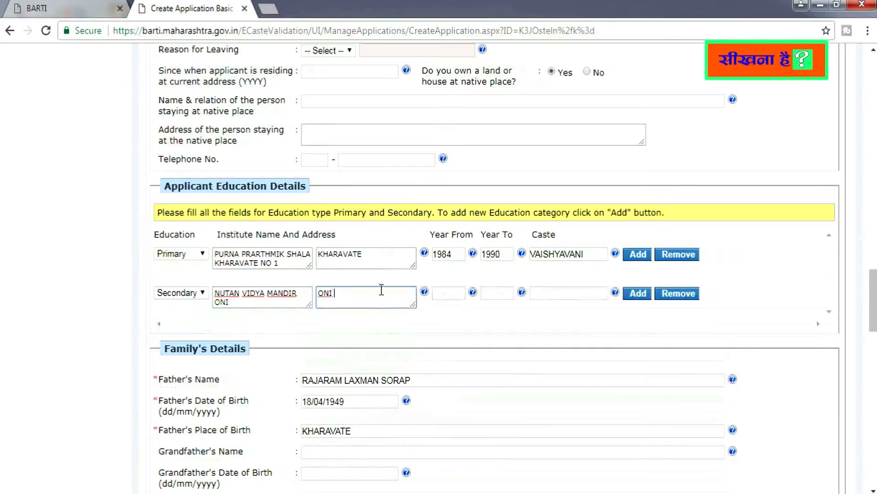
{"action": "type", "text": "RAJAPUR RATNAGIRI"}
{"action": "left_click", "coordinate": [453, 294]}
{"action": "type", "text": "1990"}
{"action": "left_click", "coordinate": [489, 291]}
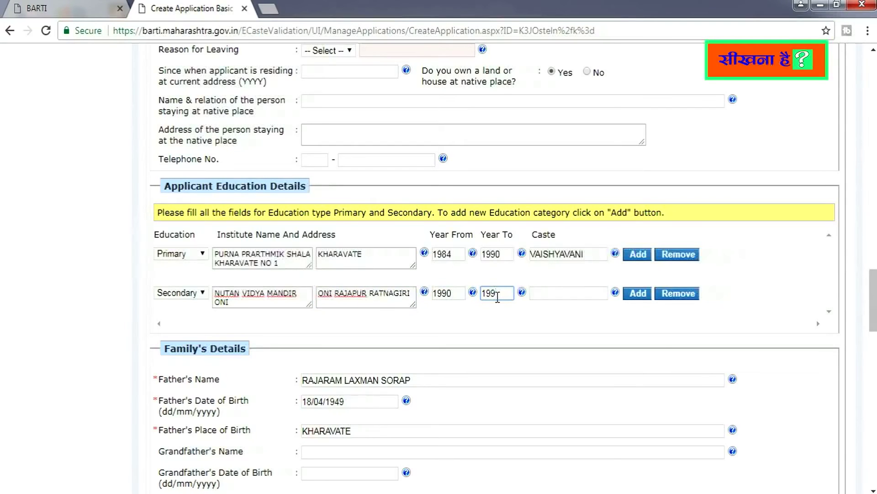
{"action": "type", "text": "199"}
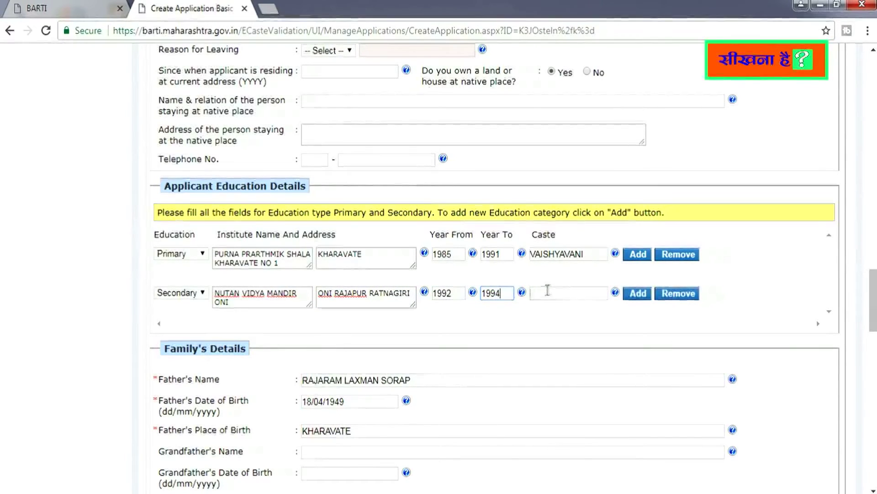
{"action": "left_click", "coordinate": [546, 292]}
{"action": "type", "text": "VAIS"}
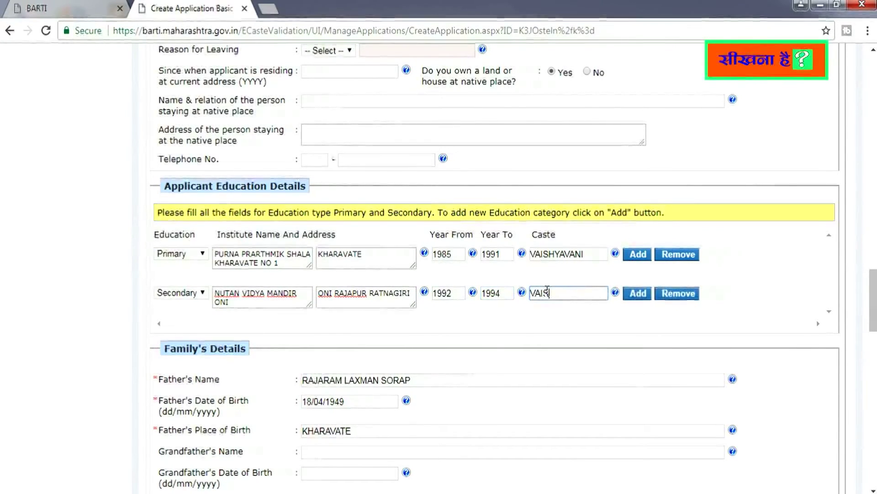
{"action": "type", "text": "HYAVANI"}
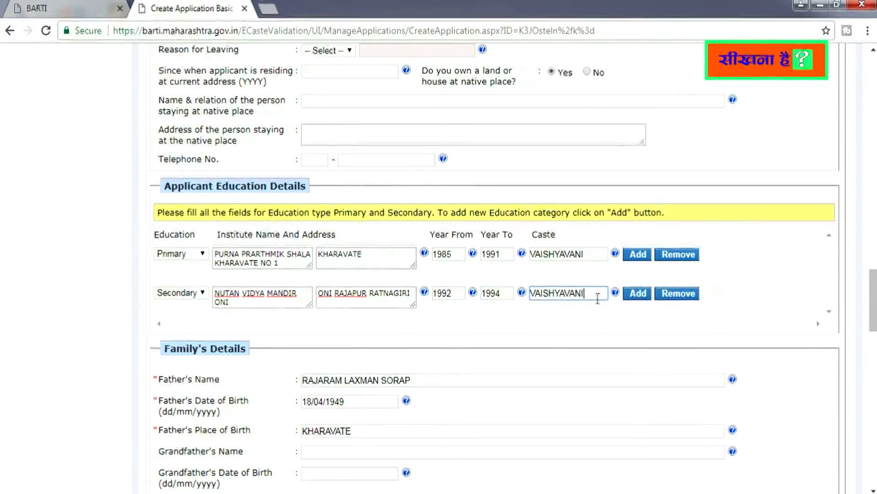
{"action": "left_click", "coordinate": [640, 298]}
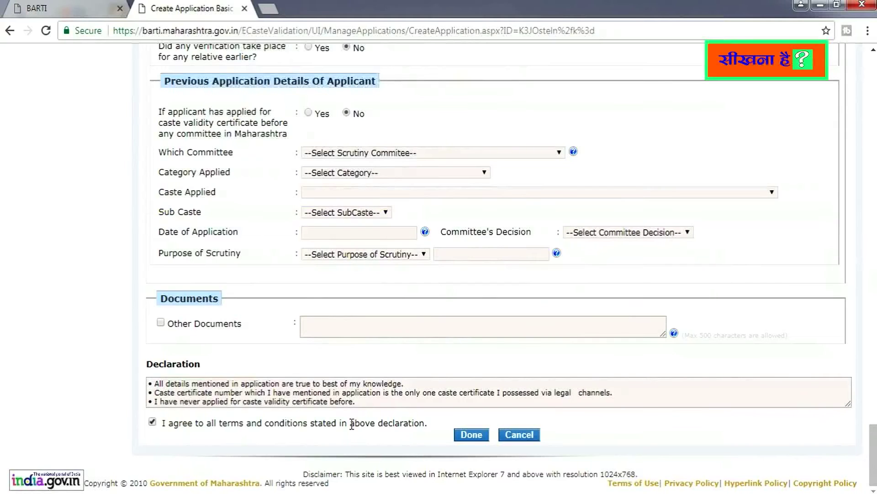
Submit the form with Done and view the Caste Verification Application Status email in Gmail
{"action": "left_click", "coordinate": [461, 435]}
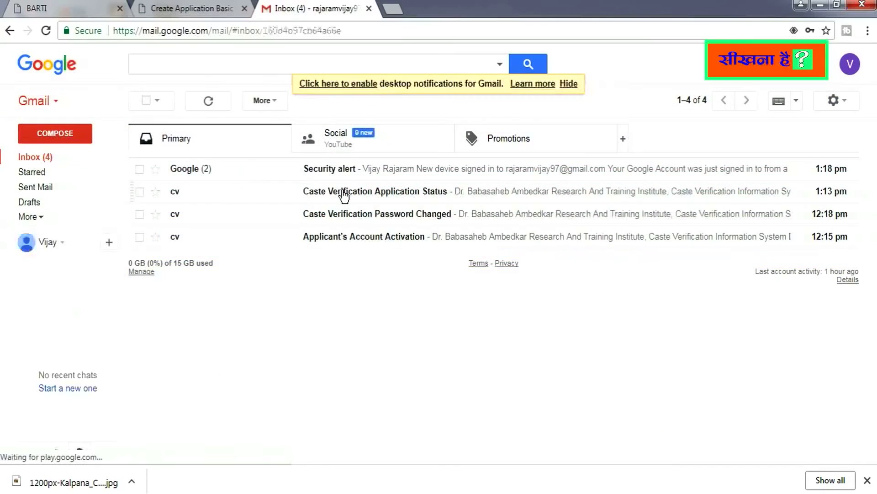
{"action": "left_click", "coordinate": [344, 197]}
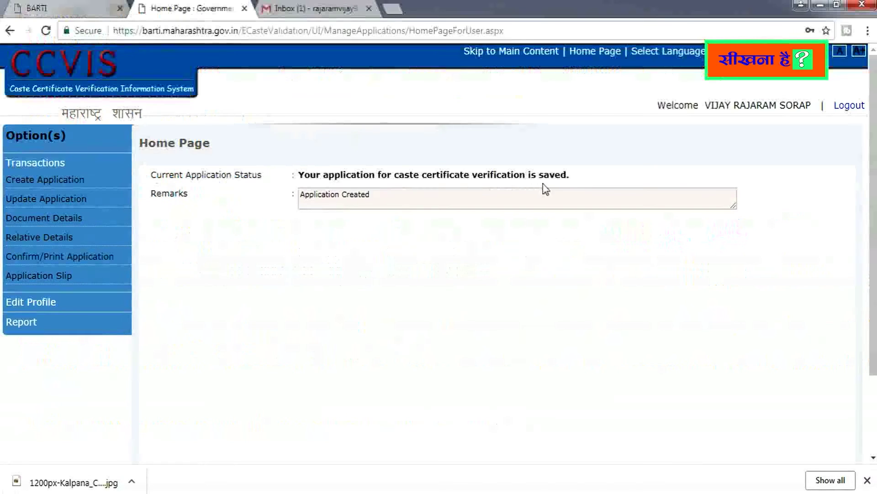
Go to Document Details from the Option(s) sidebar to list the compulsory documents
{"action": "left_click", "coordinate": [350, 195]}
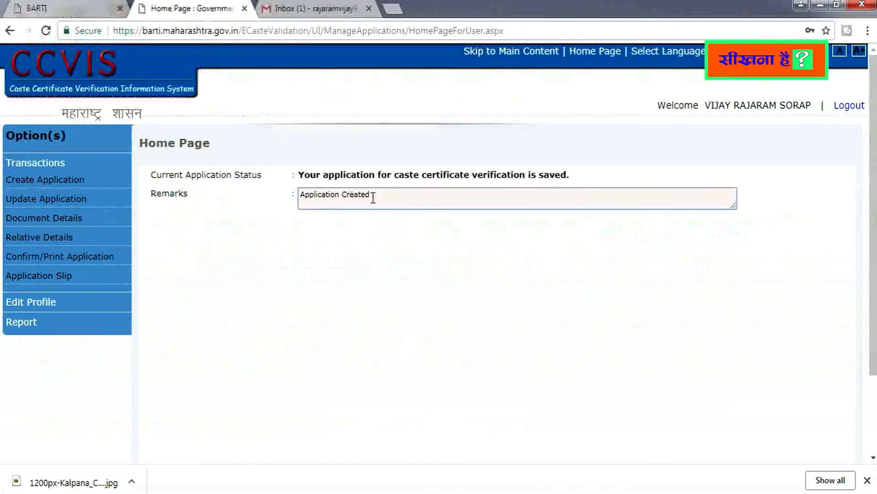
{"action": "left_click", "coordinate": [57, 181]}
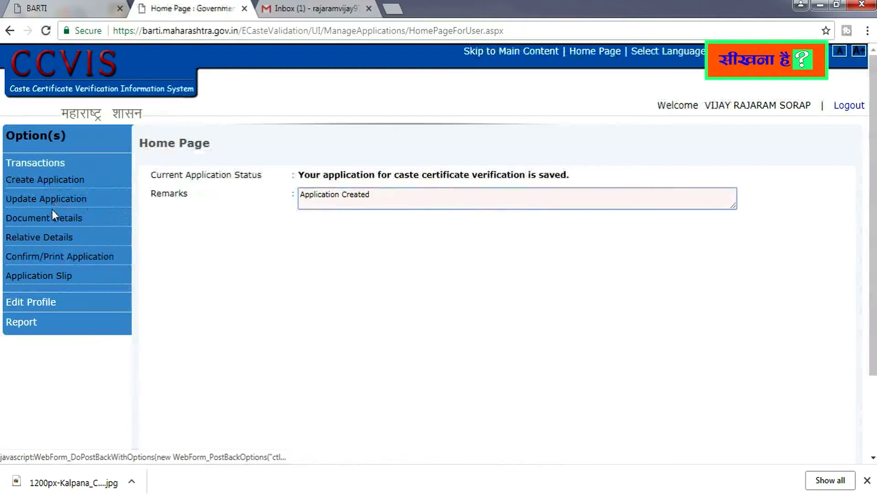
{"action": "left_click", "coordinate": [52, 223]}
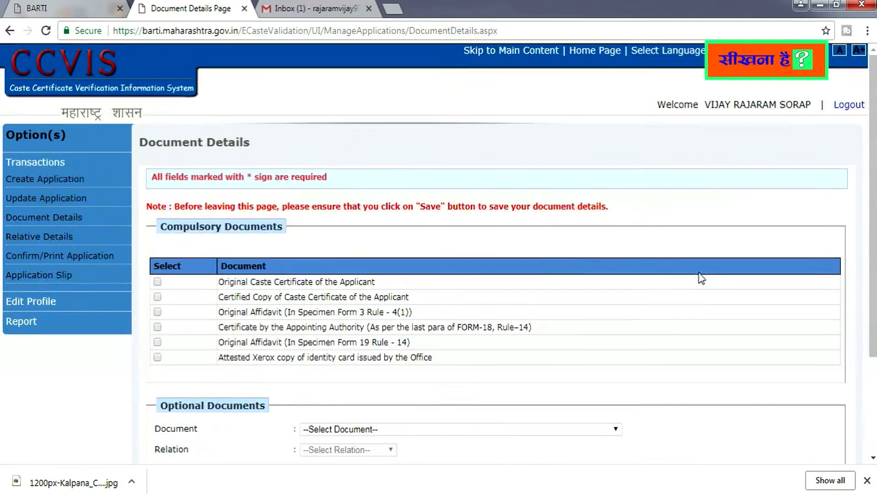
Tick all compulsory documents, including the Form 3 and Form 19 affidavits and appointing authority certificate, and save
{"action": "scroll", "coordinate": [503, 260], "scroll_direction": "down", "scroll_amount": 1}
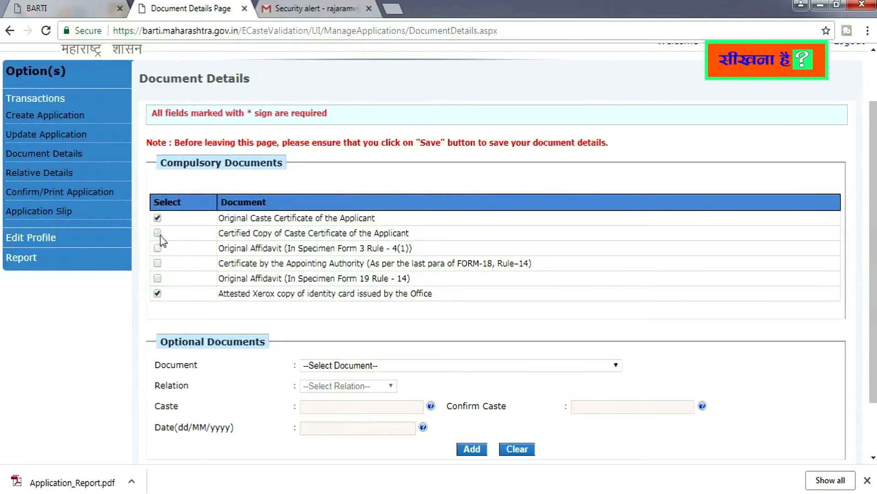
{"action": "left_click", "coordinate": [158, 248]}
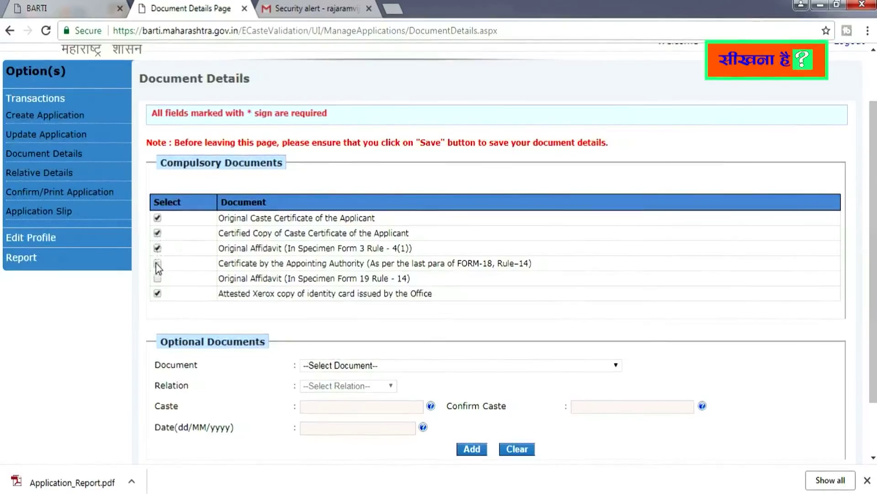
{"action": "left_click", "coordinate": [158, 265]}
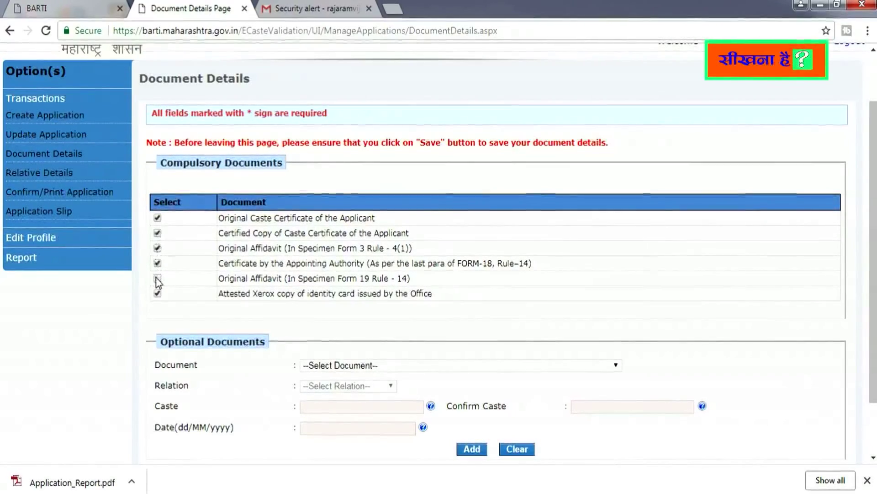
{"action": "left_click", "coordinate": [157, 279]}
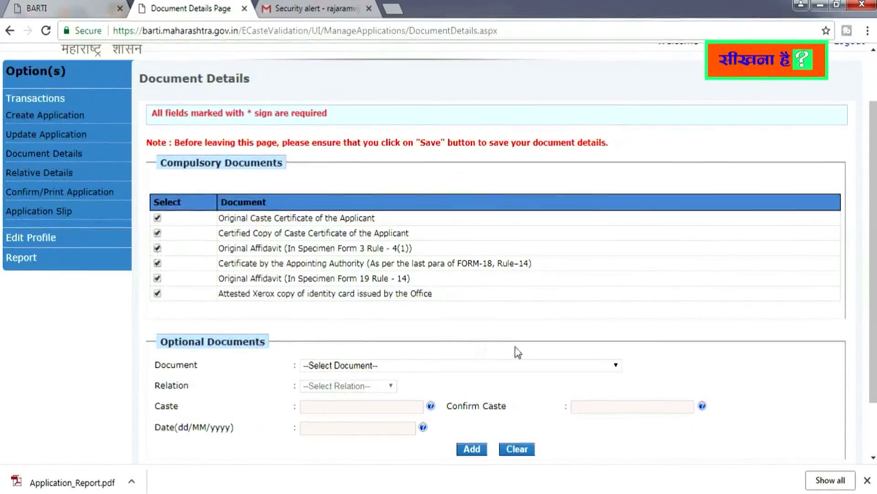
{"action": "scroll", "coordinate": [517, 353], "scroll_direction": "down", "scroll_amount": 3}
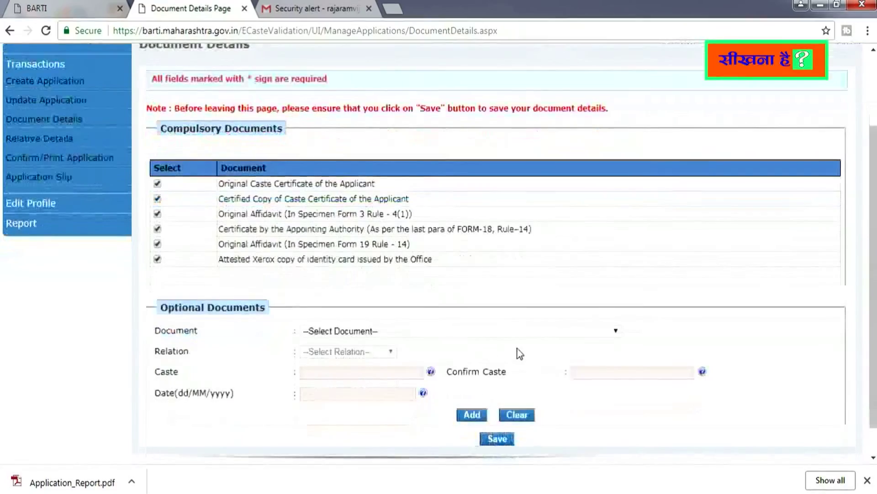
{"action": "left_click", "coordinate": [499, 405]}
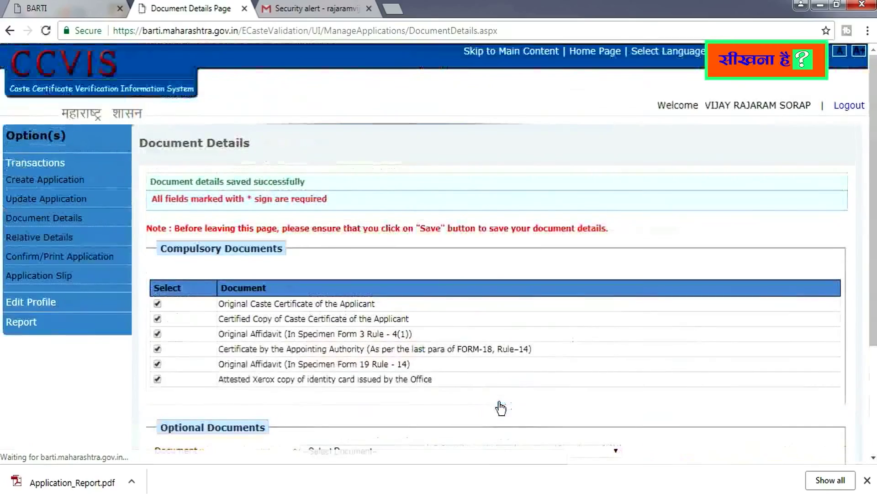
{"action": "scroll", "coordinate": [501, 407], "scroll_direction": "down", "scroll_amount": 3}
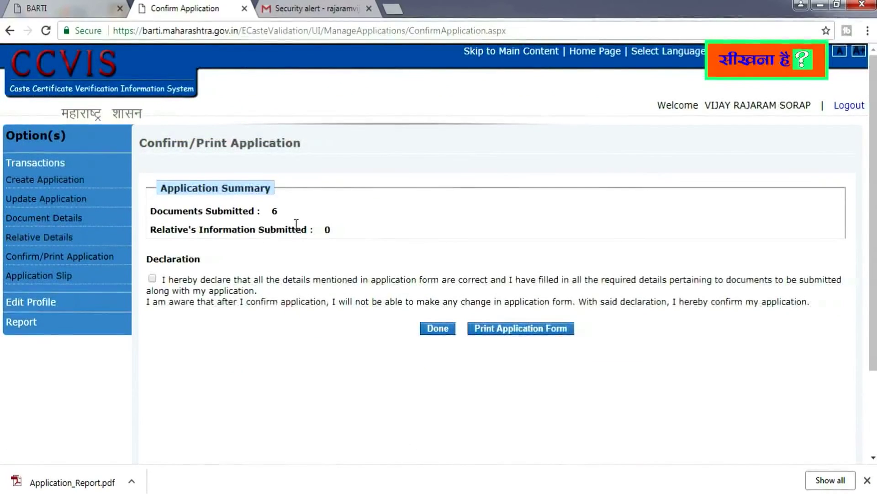
Tick the declaration and generate the printable FORM-18 application PDF
{"action": "left_click", "coordinate": [152, 279]}
{"action": "left_click", "coordinate": [438, 328]}
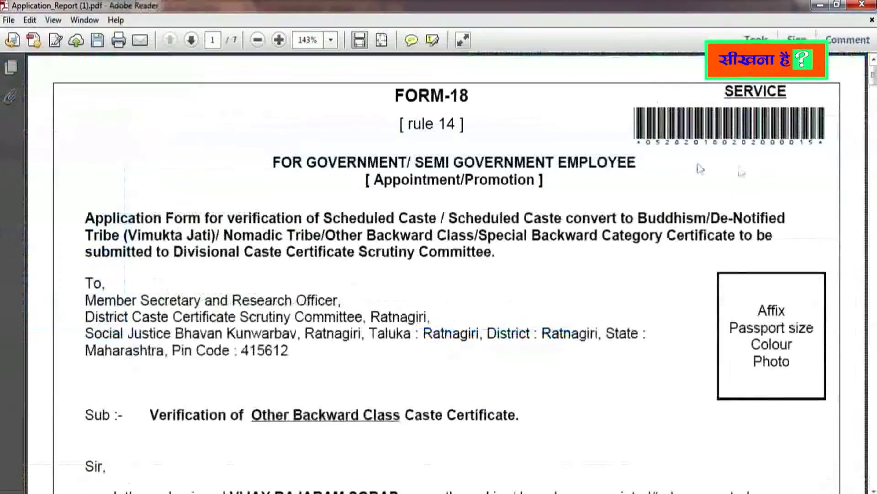
View the FORM-18 PDF at 100% zoom and scroll down through its pages
{"action": "left_click", "coordinate": [257, 40]}
{"action": "left_click_drag", "start_coordinate": [875, 83], "coordinate": [874, 137]}
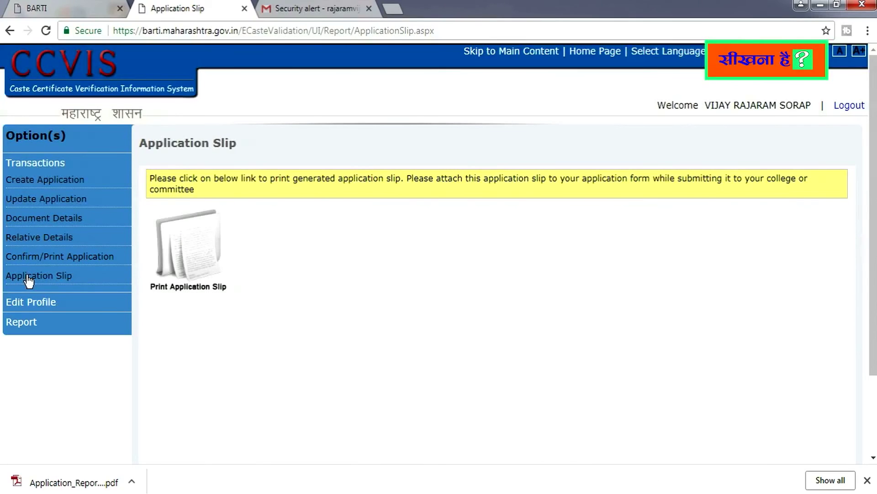
Print the application slip so it opens as Application_Slip.pdf in Adobe Reader
{"action": "left_click", "coordinate": [196, 252]}
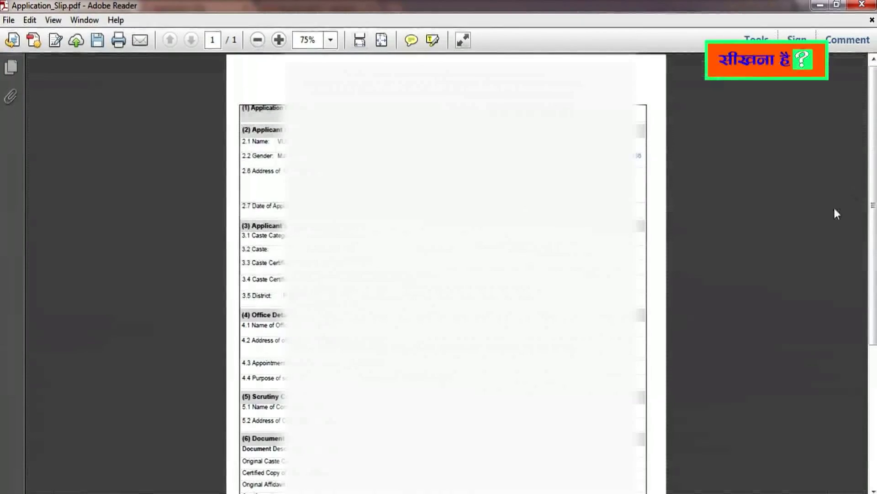
Scroll down the slip to see the office, scrutiny committee and document details
{"action": "left_click_drag", "start_coordinate": [873, 208], "coordinate": [874, 346]}
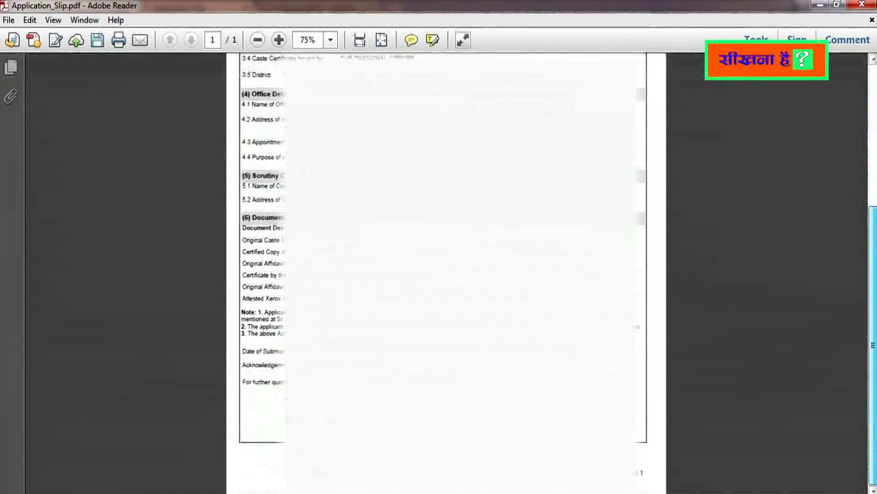